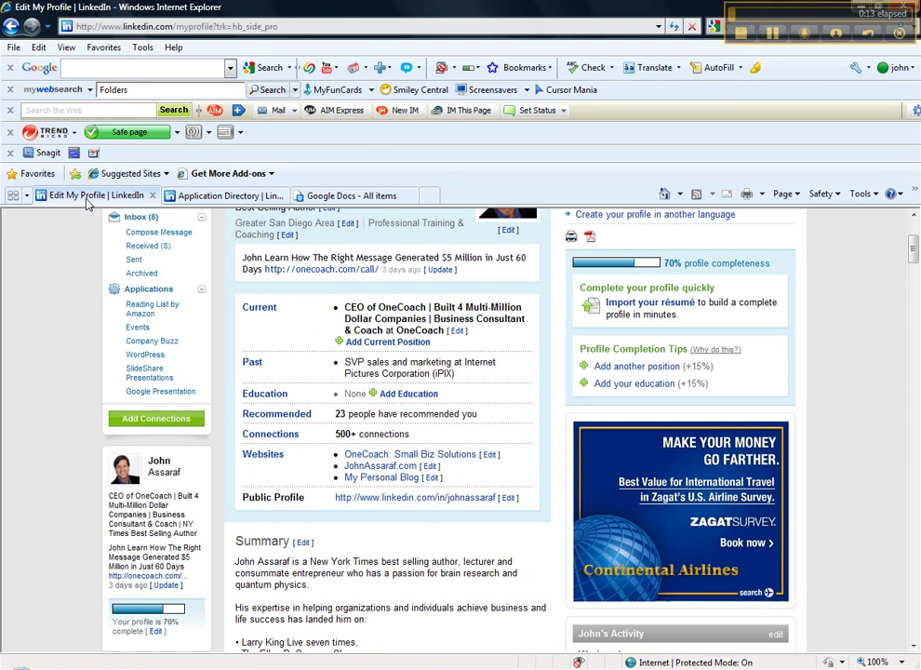
Open SlideShare Presentations from LinkedIn's application directory and update its display settings.
scroll(40, 371, up, 4)
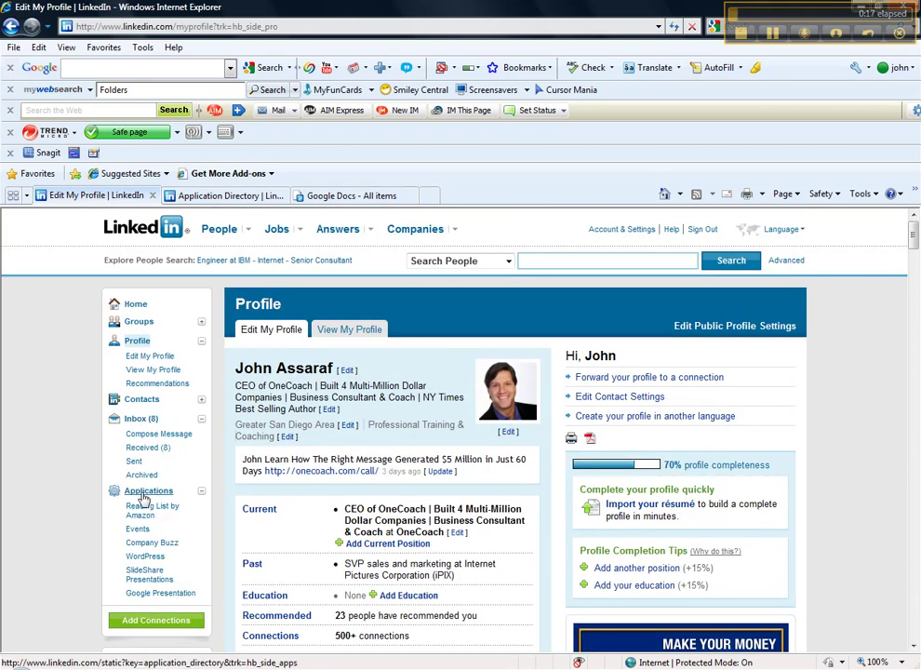
click(214, 197)
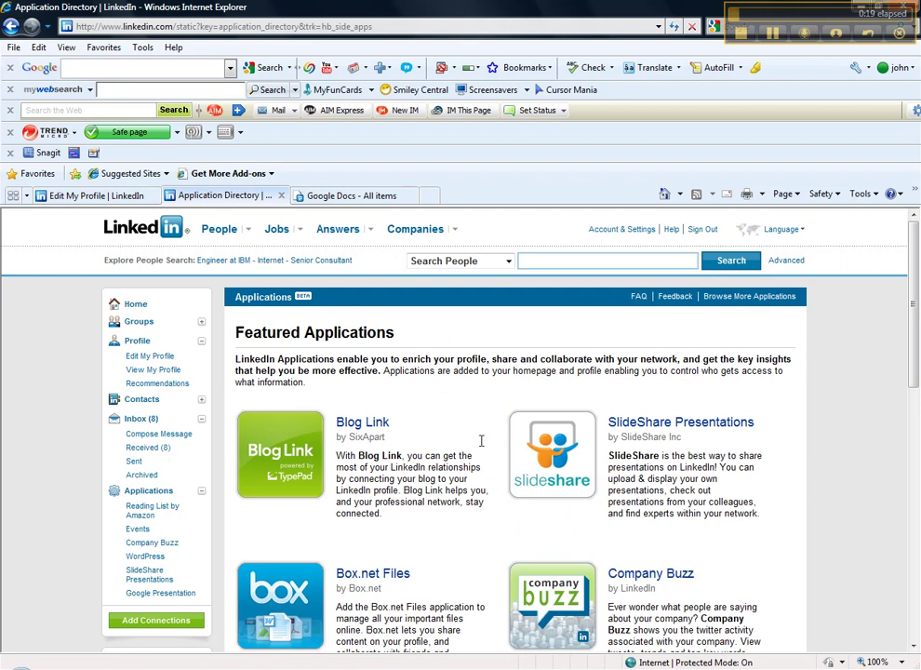
click(721, 424)
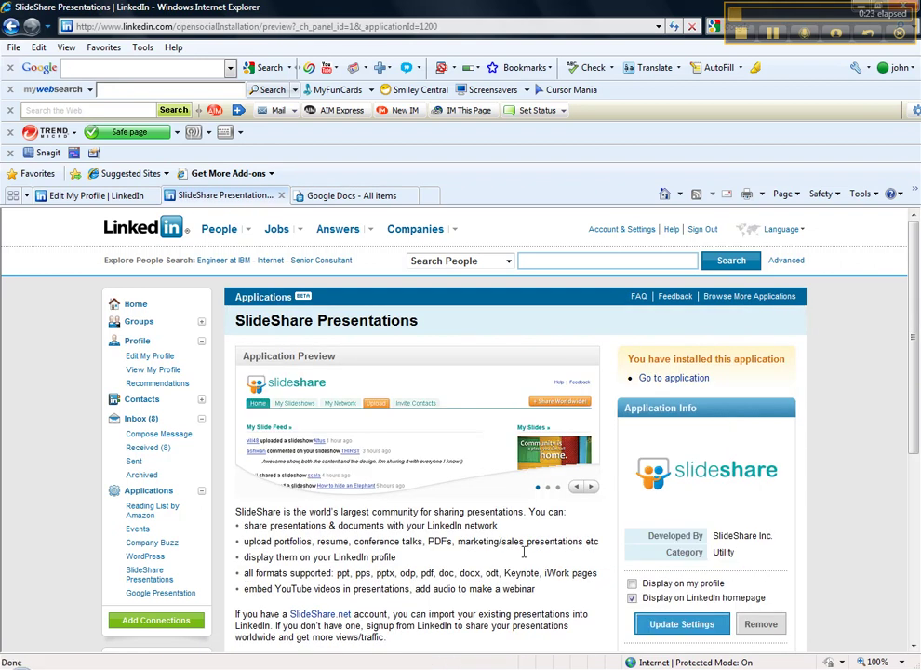
scroll(501, 566, down, 2)
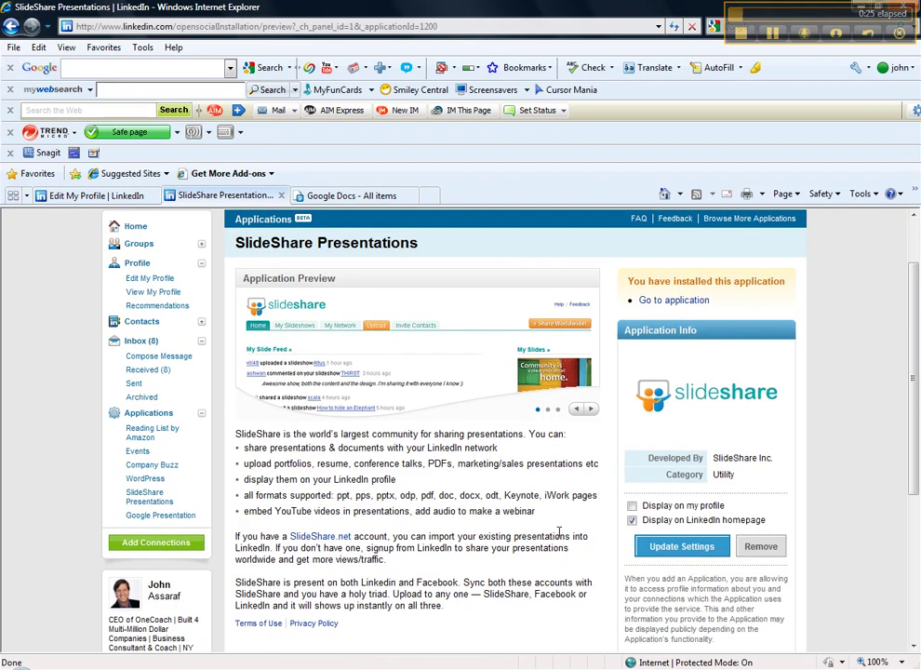
click(668, 550)
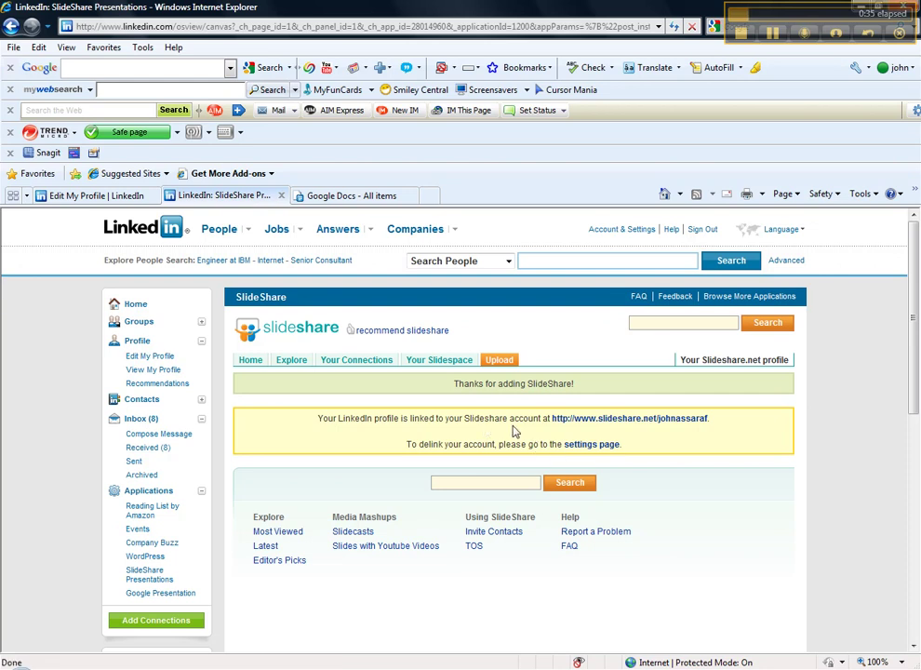
Open the linked SlideShare.net account page and maximize its browser window.
click(639, 421)
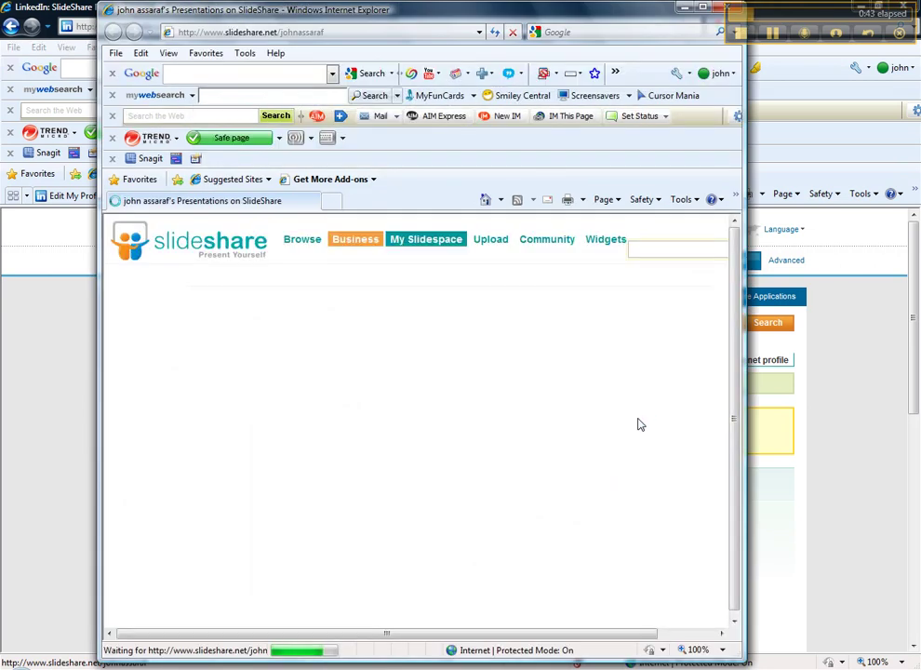
click(700, 9)
drag(787, 18, 787, 32)
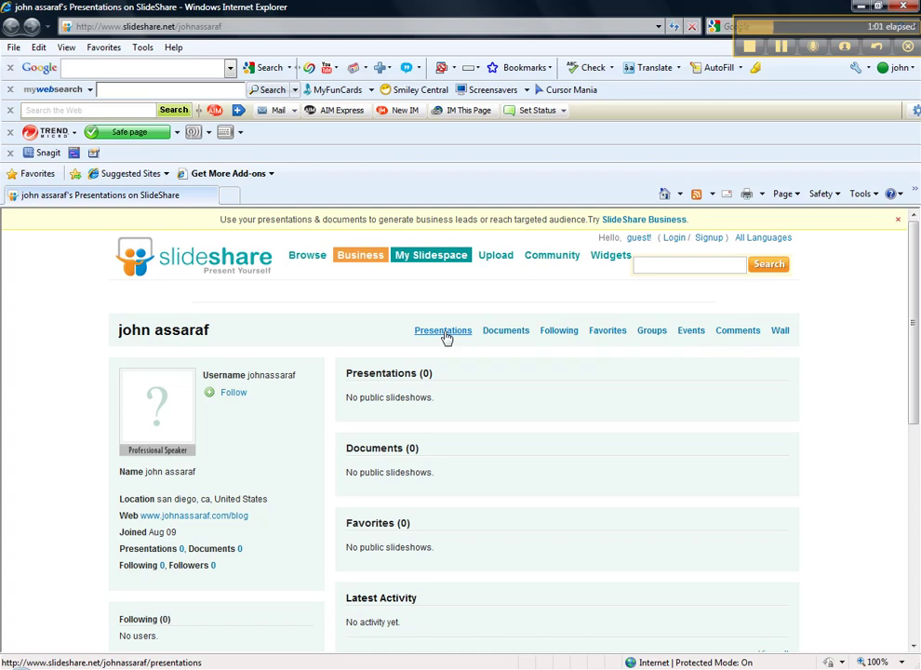
Launch Microsoft Office PowerPoint with a blank presentation and close the Getting Started and slide thumbnail panes.
click(17, 666)
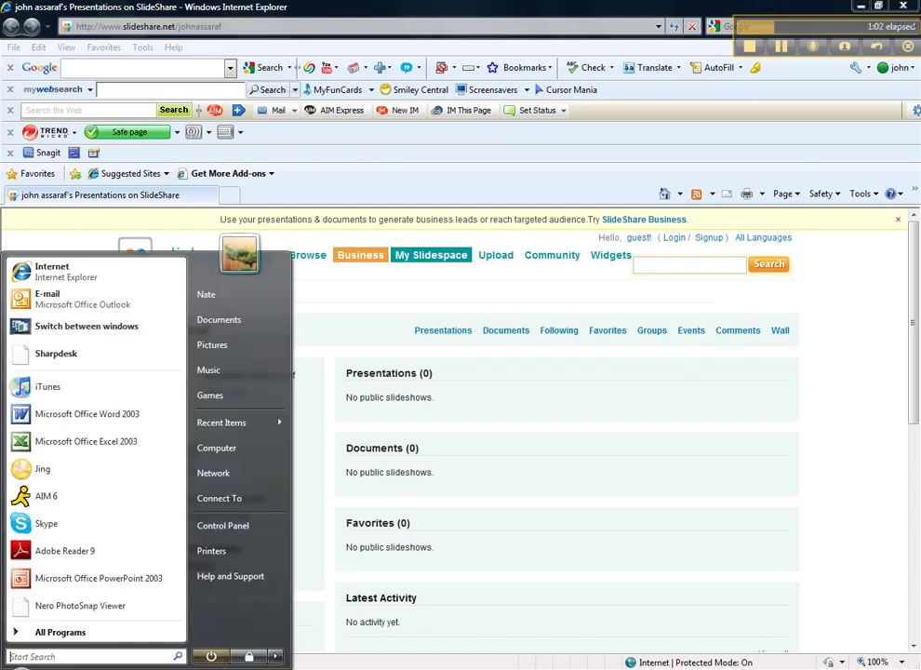
click(65, 633)
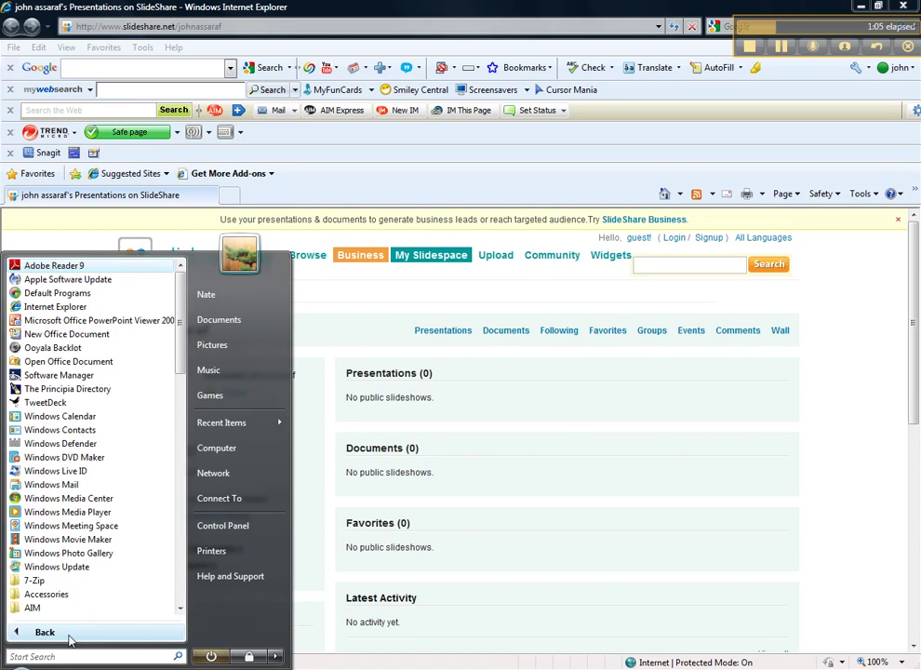
scroll(94, 517, down, 6)
scroll(94, 518, down, 5)
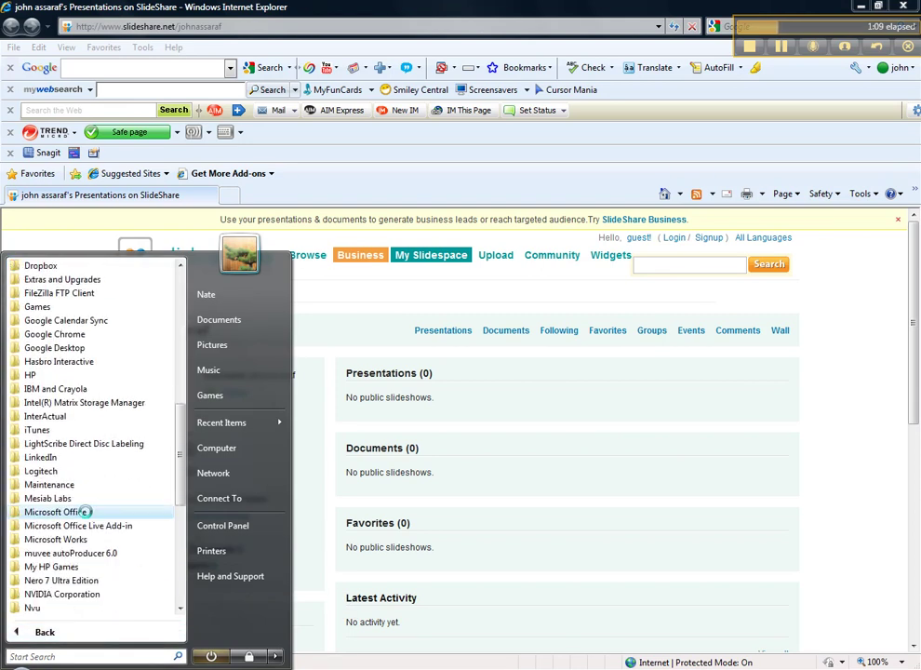
click(64, 512)
click(84, 569)
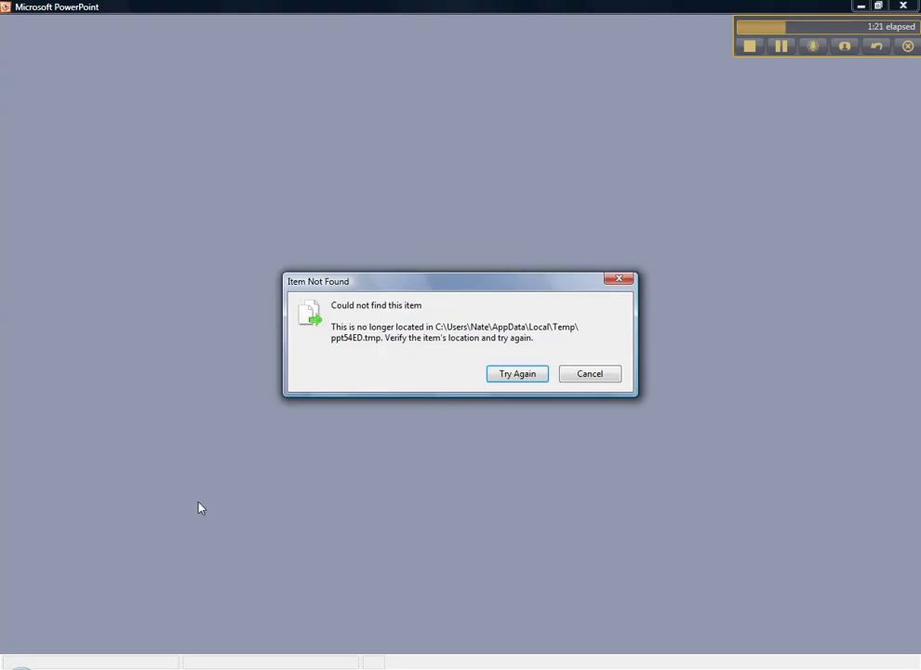
click(524, 376)
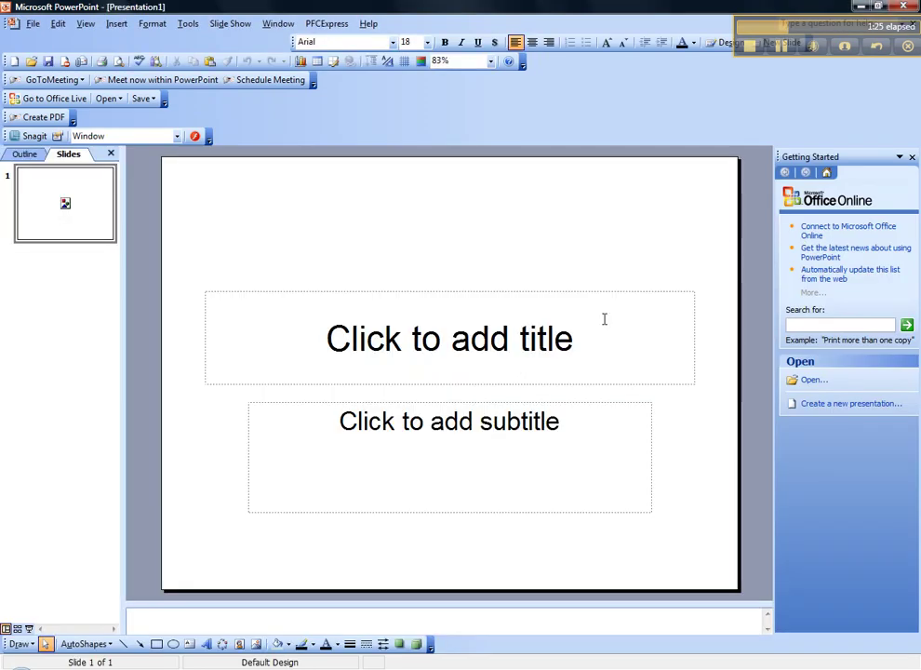
click(912, 157)
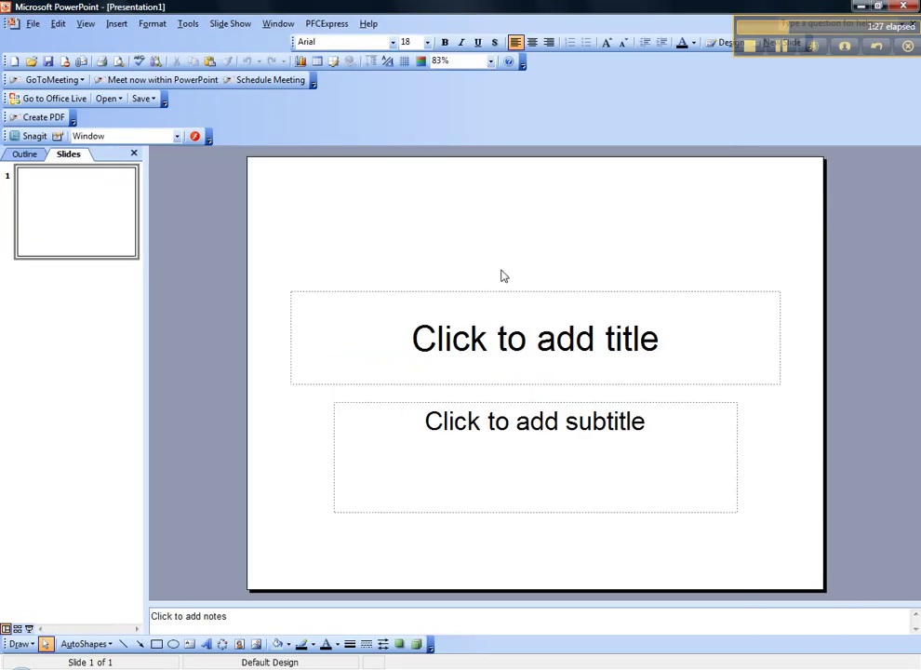
click(134, 154)
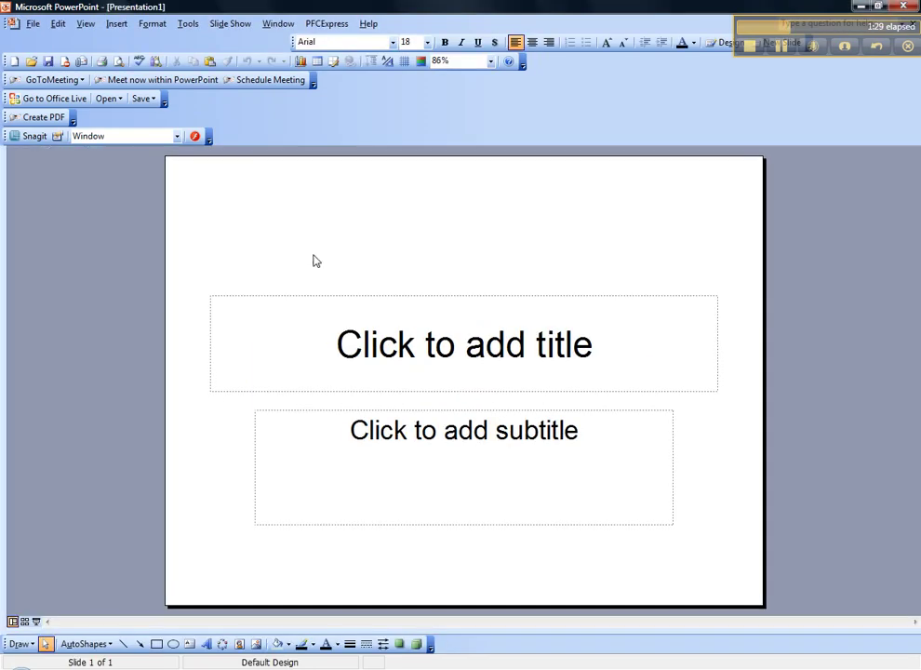
Save the blank presentation to the Desktop as "John Assaraf Video Slideshare".
click(33, 23)
click(46, 40)
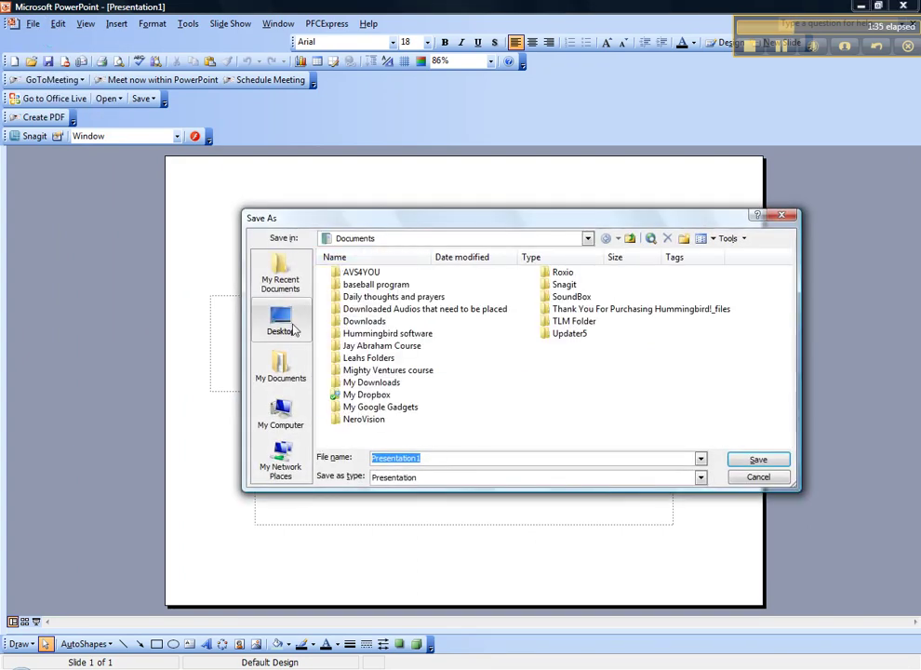
click(281, 324)
drag(429, 459, 363, 455)
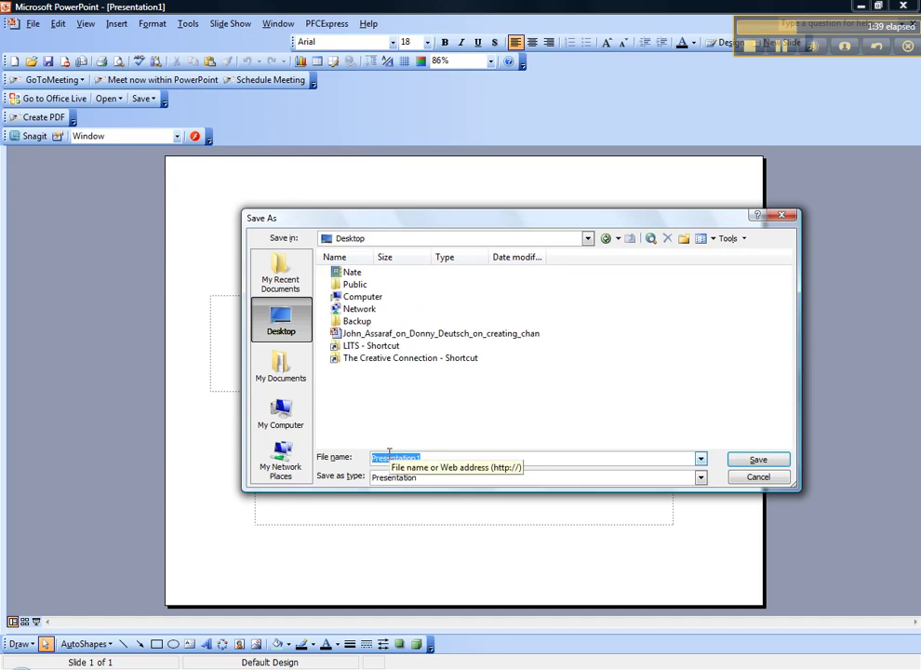
text(John )
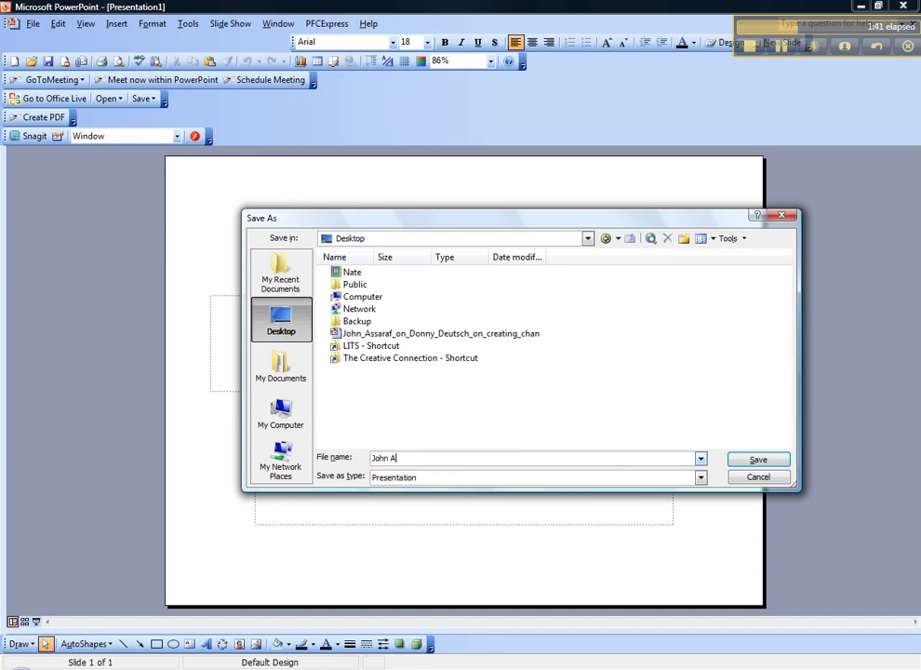
text(Assaraf Video Slideshare)
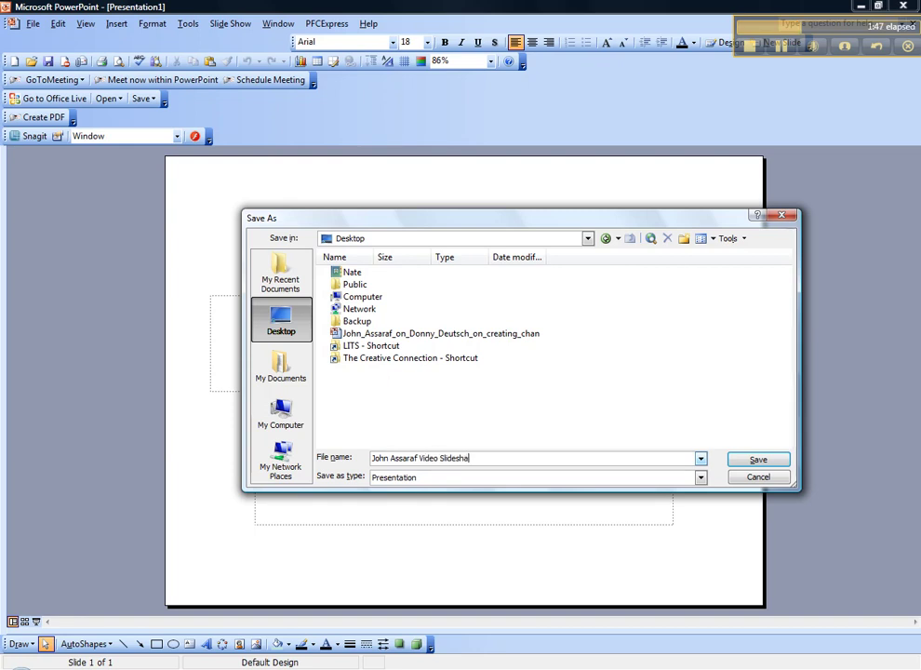
key(Return)
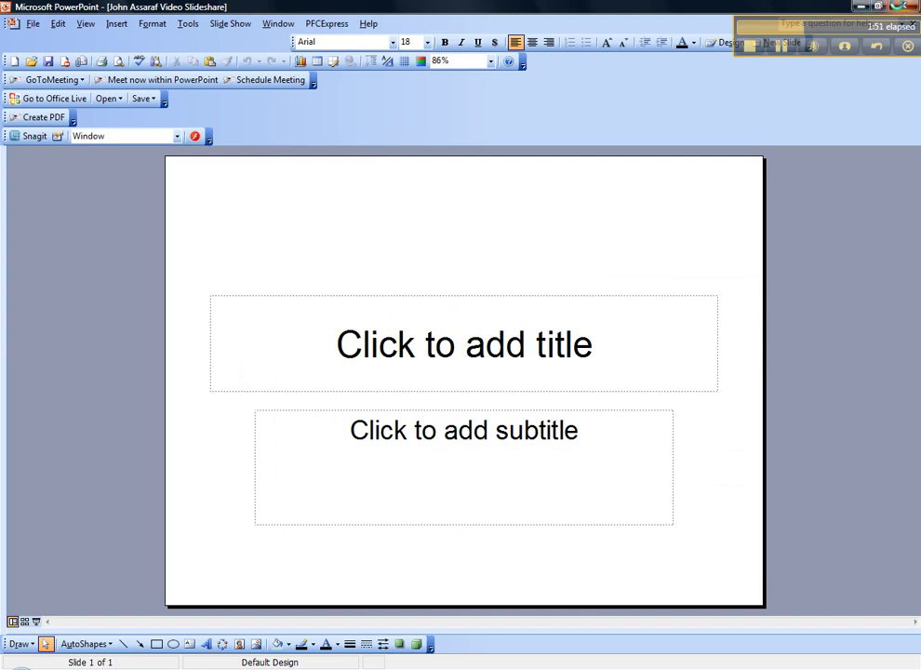
Switch back to SlideShare in Internet Explorer and bulk upload "John Assaraf Video Slideshare.ppt" from the Desktop.
click(861, 7)
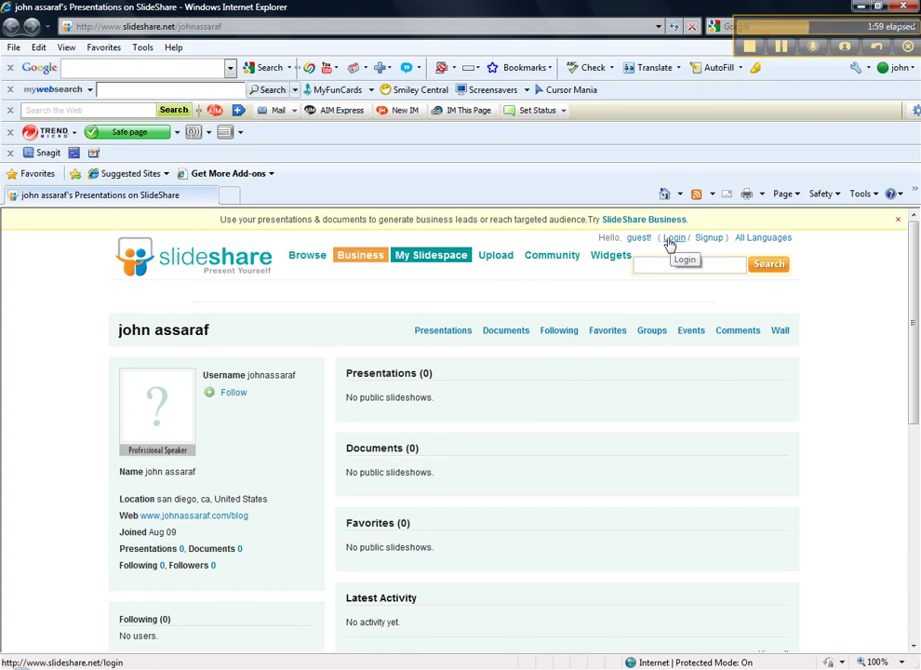
click(782, 46)
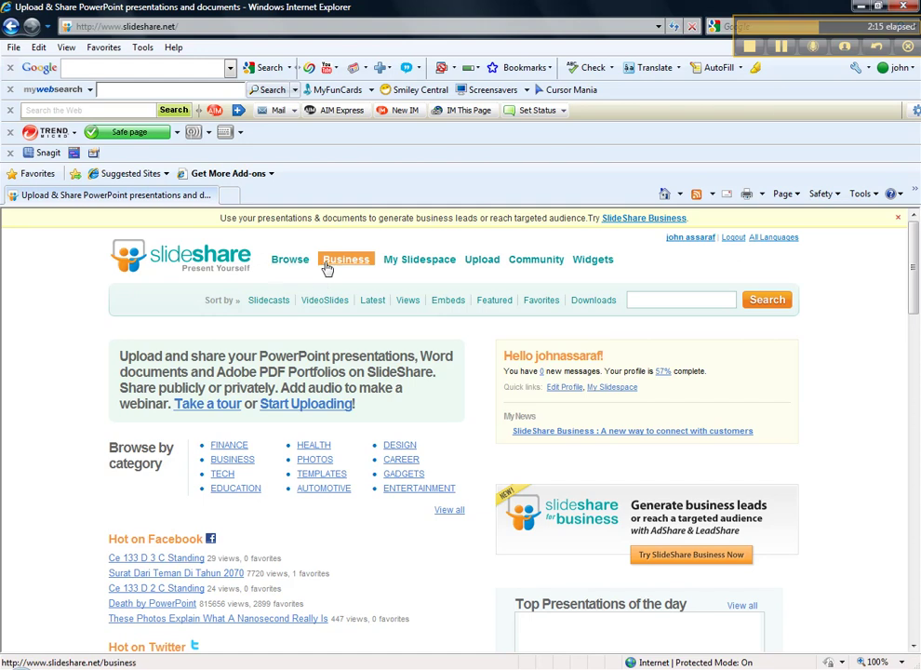
click(472, 264)
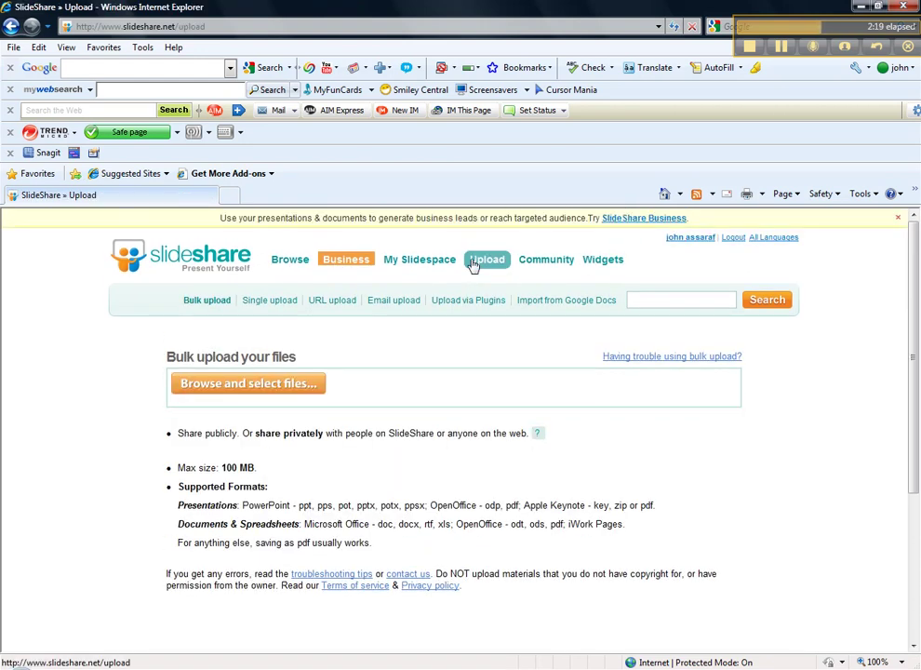
click(268, 389)
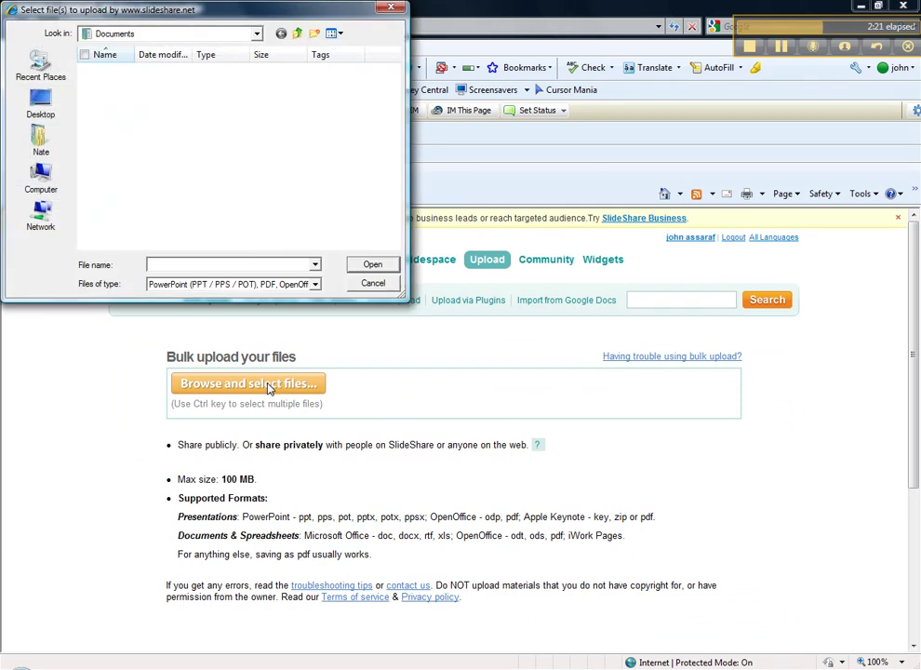
click(40, 107)
drag(393, 103, 395, 156)
double_click(158, 88)
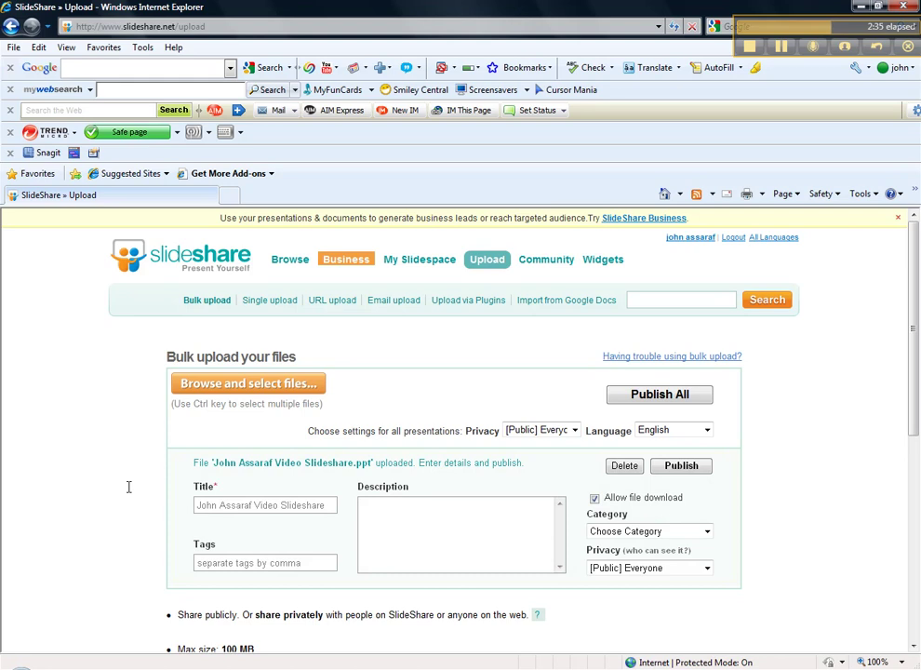
Change the uploaded presentation's title to "John Assaraf on Donny Deutsch".
scroll(129, 483, down, 2)
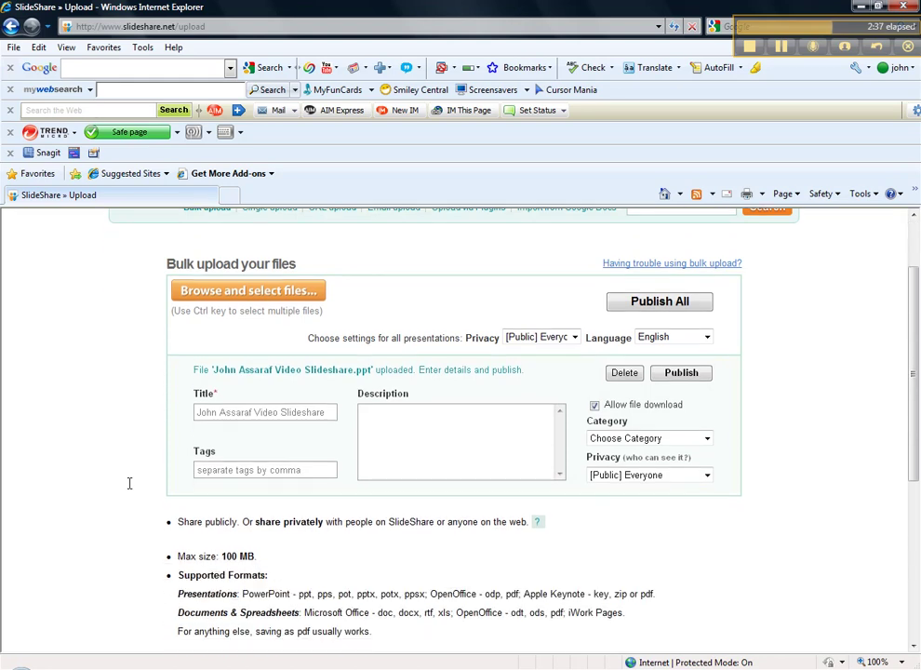
click(323, 411)
drag(325, 411, 193, 410)
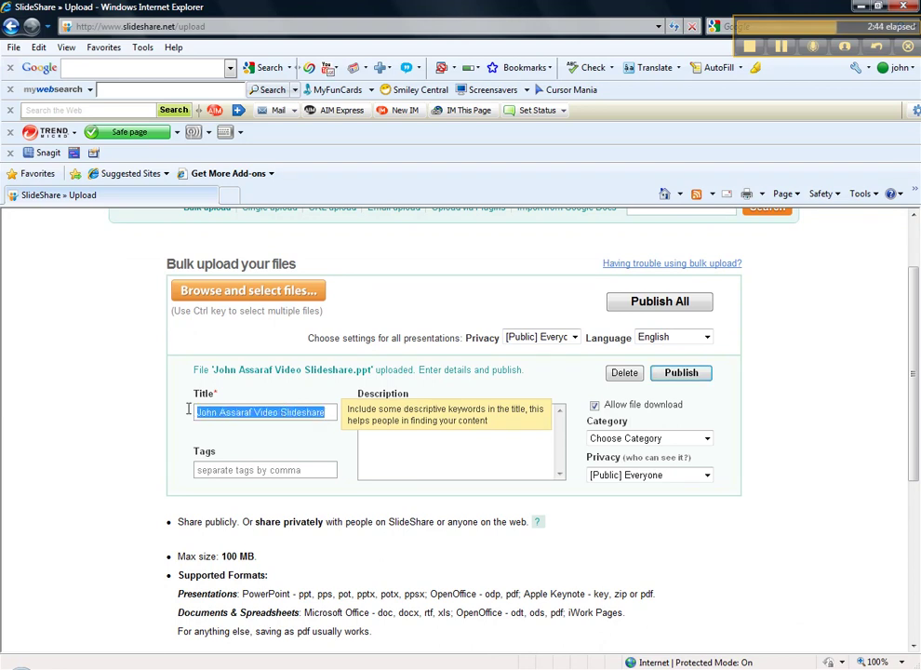
click(261, 406)
drag(254, 411, 328, 424)
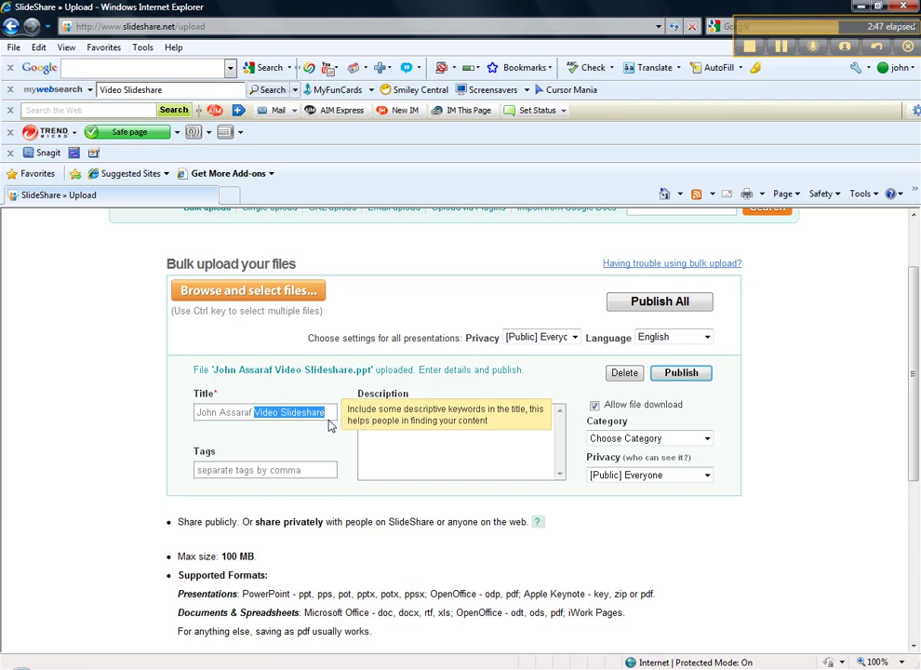
text(on Donny Deutsc)
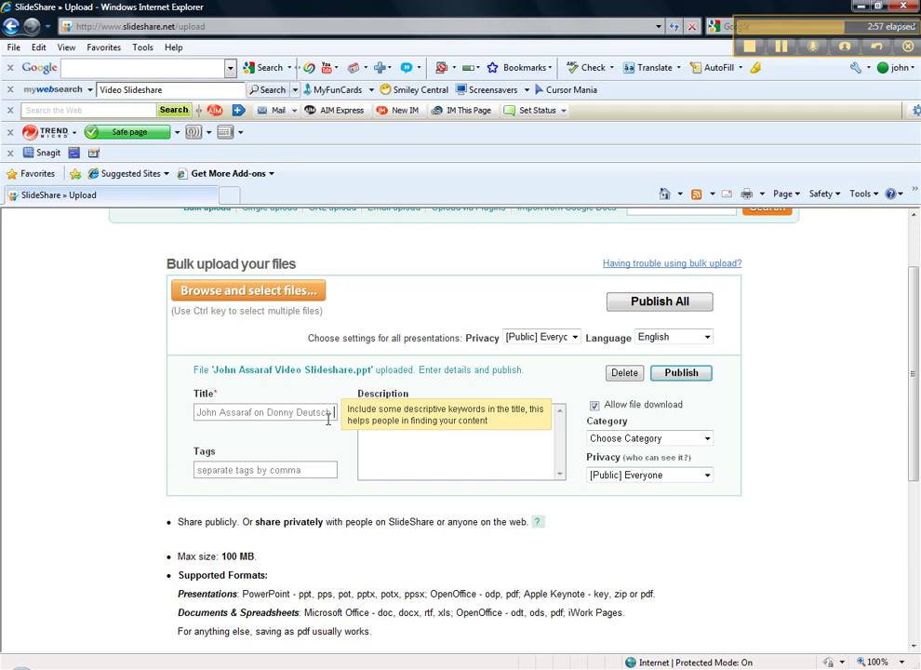
Tag the presentation with "John Assaraf, Donny Deutsch, The Secret, One Coach".
key(Tab)
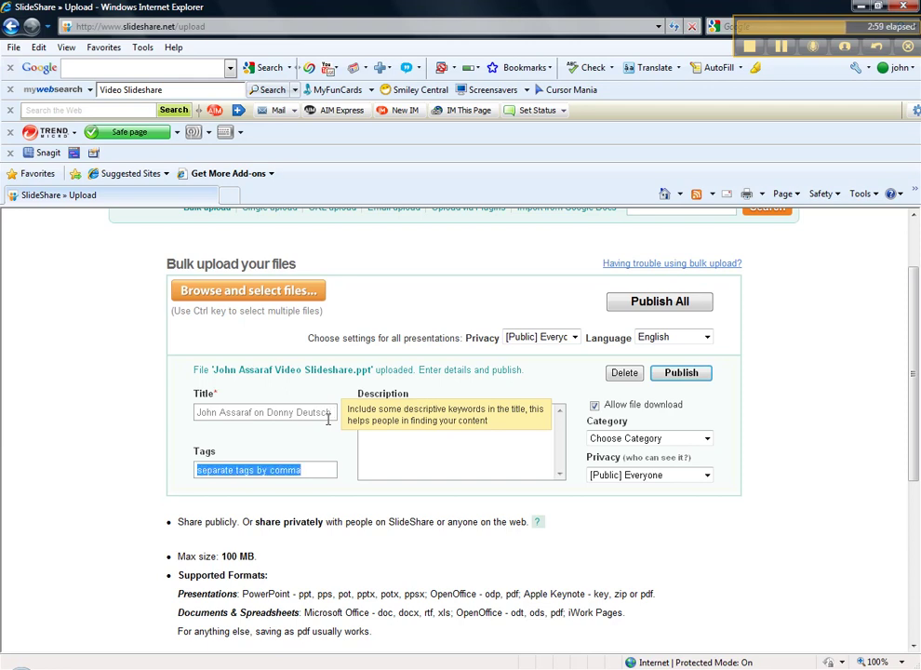
text(John Assaraf, Donny Deutsch,)
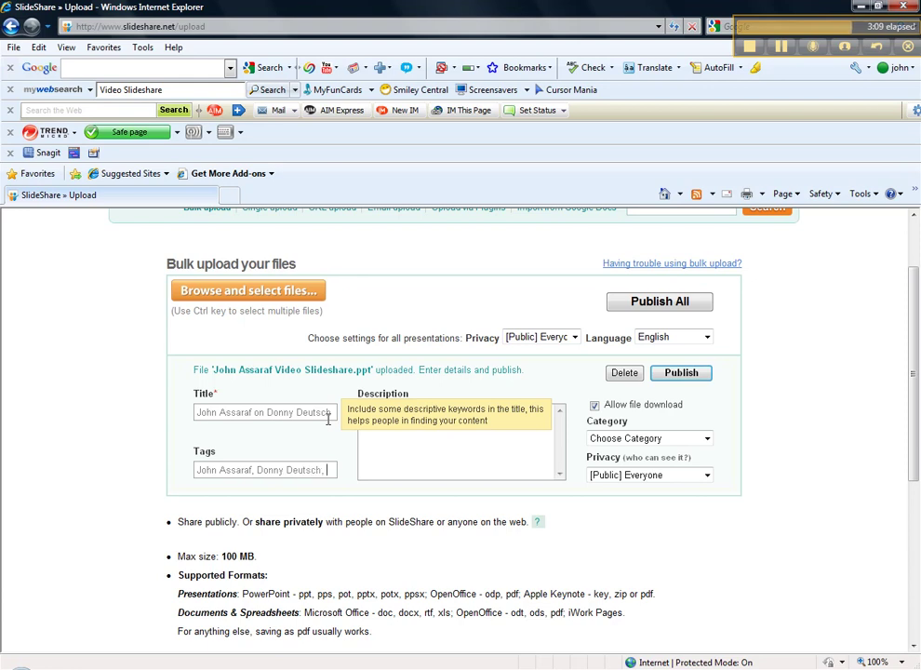
text(The Secret, )
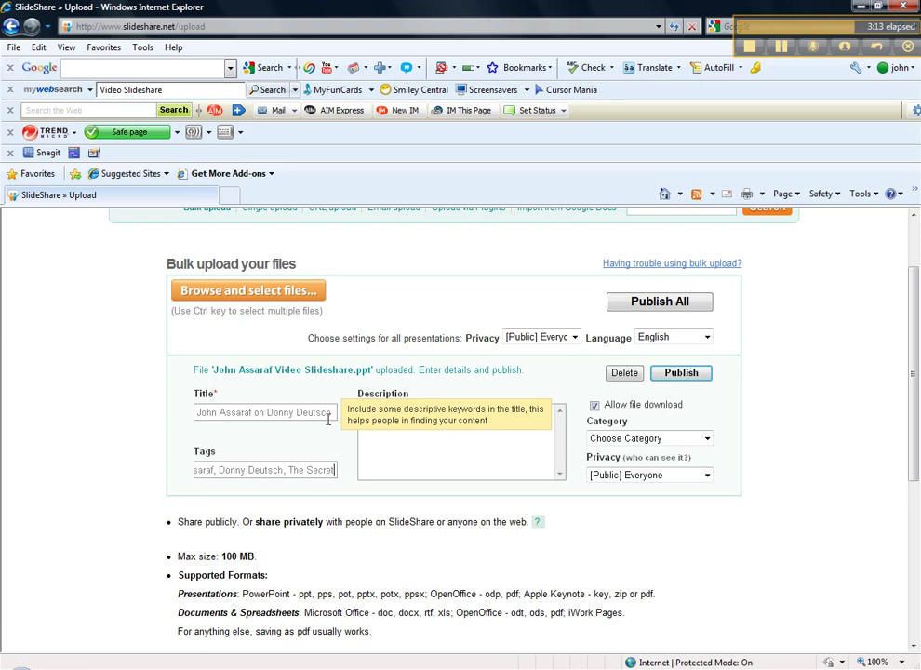
text(One Coach)
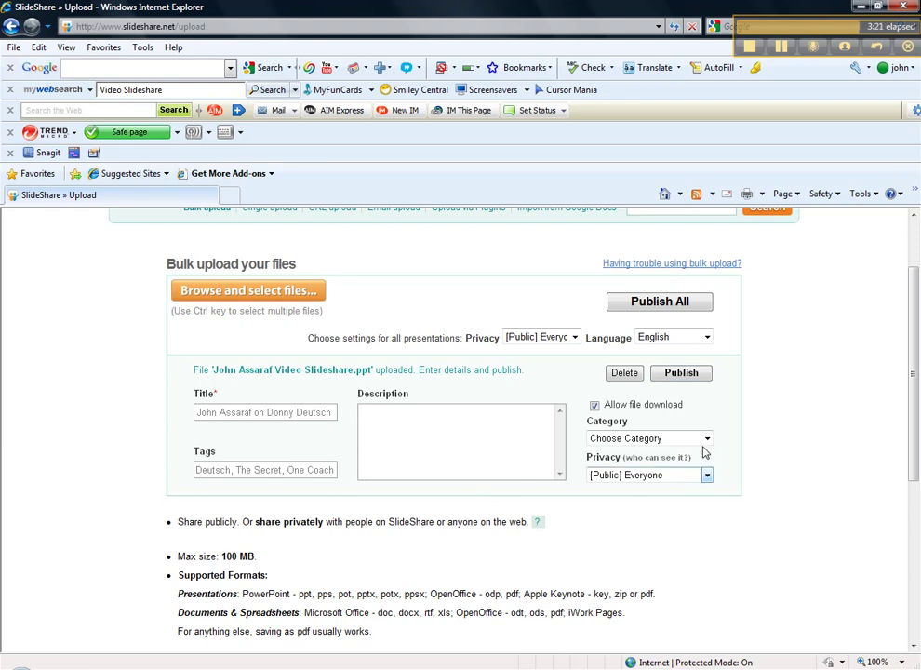
Set the uploaded presentation's category to Business & Mgmt and its privacy to [Public] Everyone.
click(689, 439)
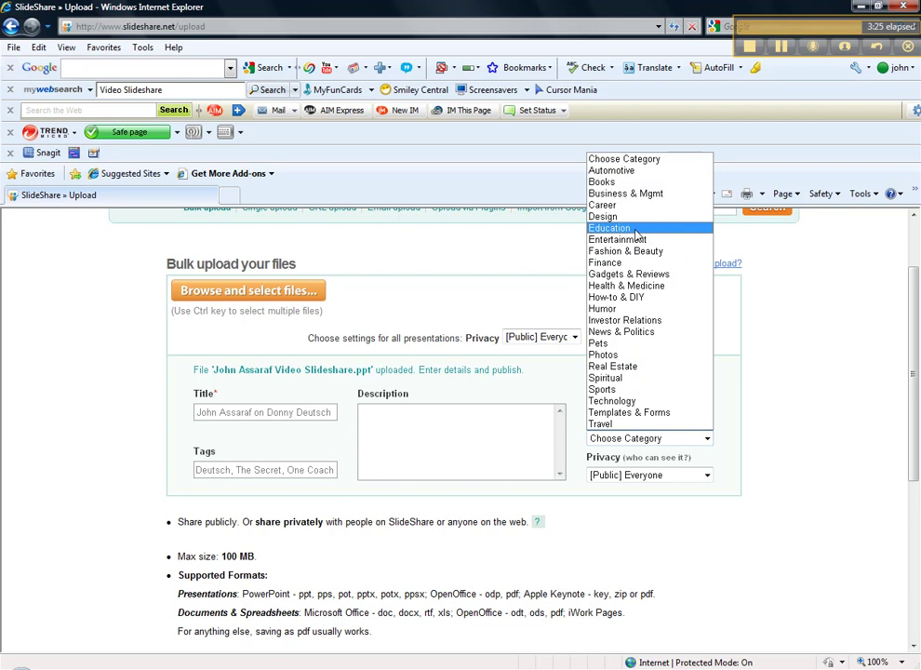
click(639, 193)
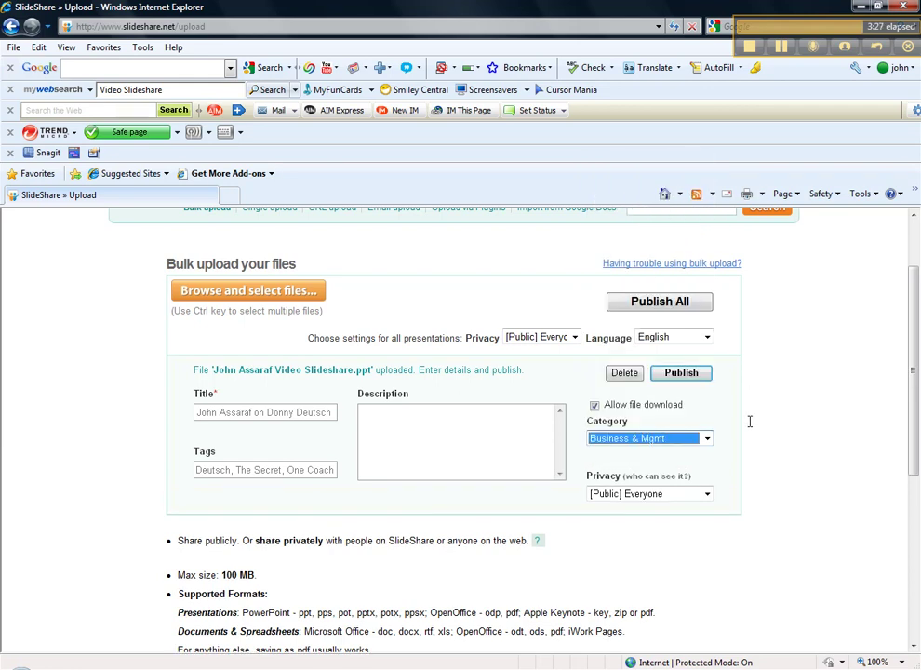
click(704, 494)
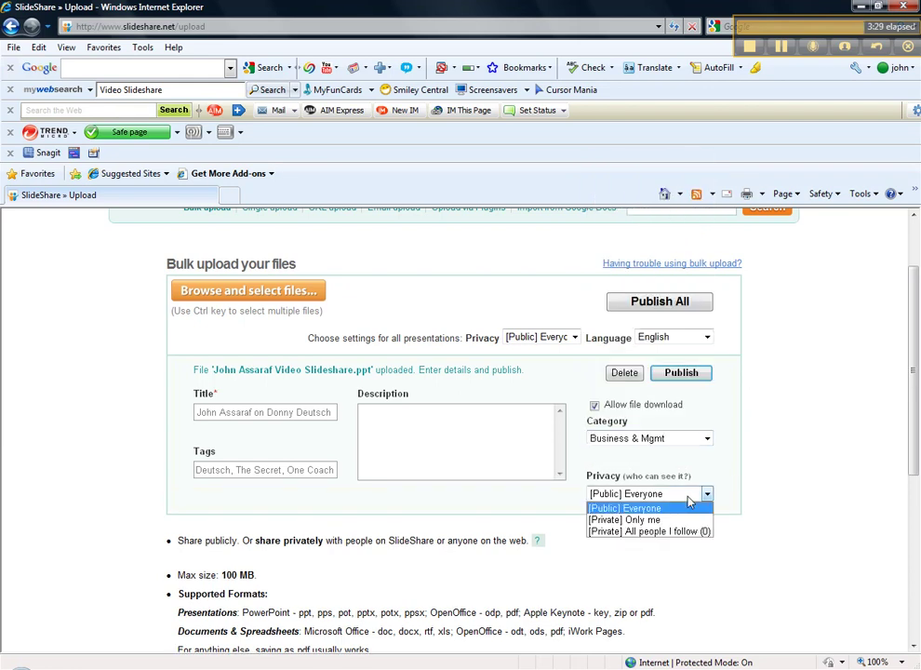
click(688, 504)
click(748, 456)
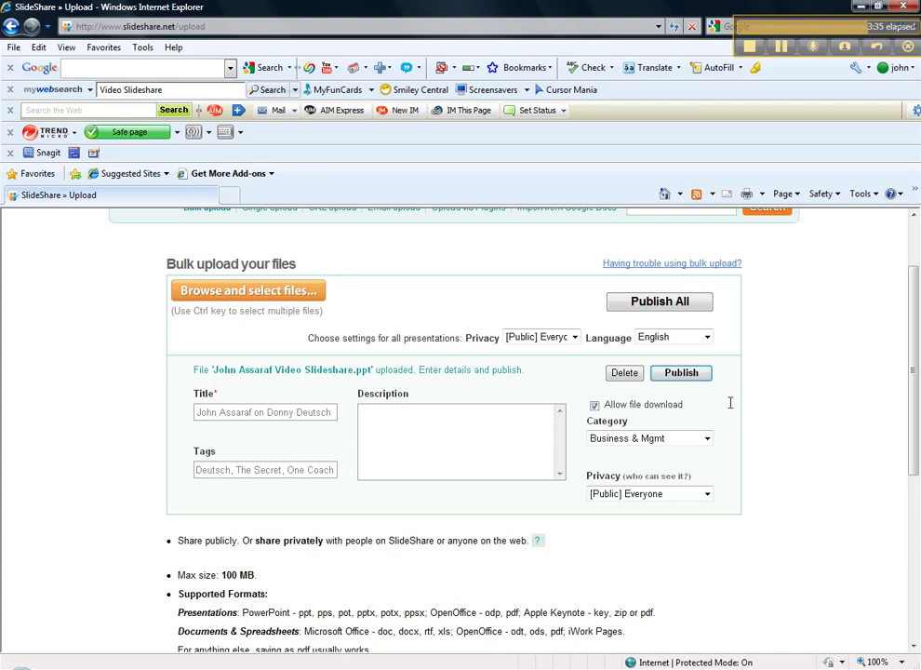
Set the privacy for all presentations to [Public] Everyone and publish them all.
click(574, 339)
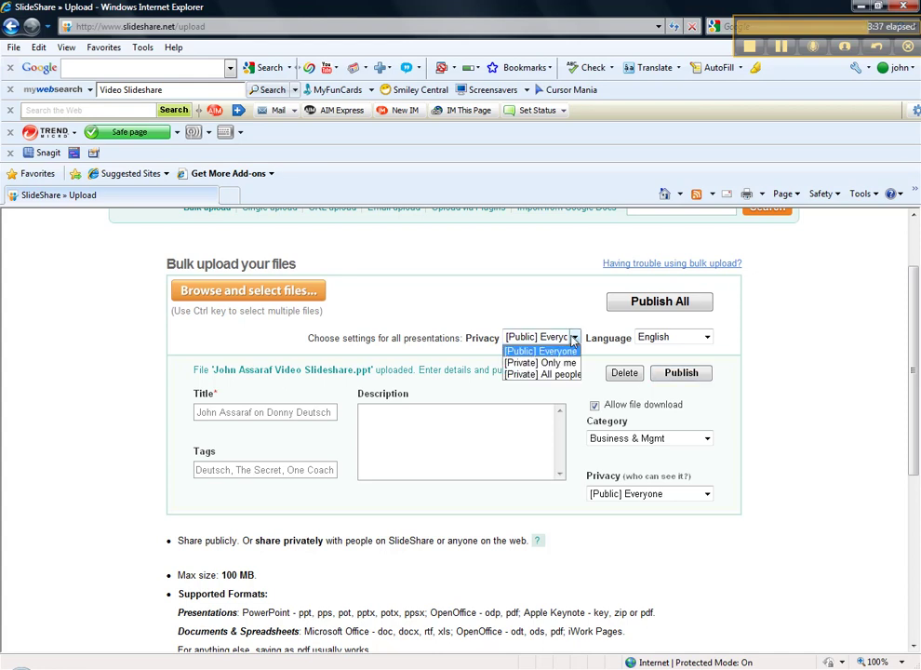
click(572, 351)
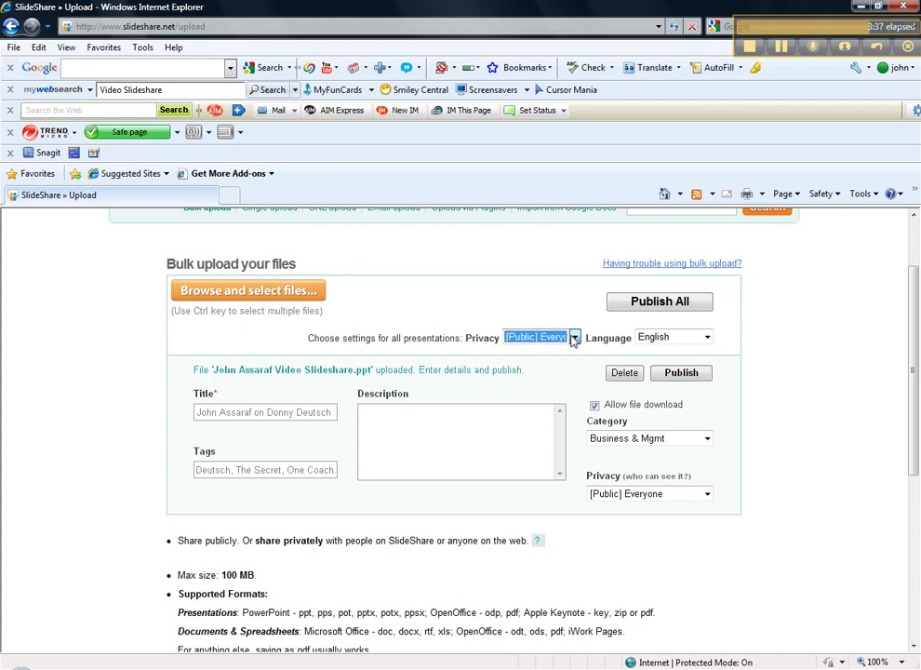
click(659, 303)
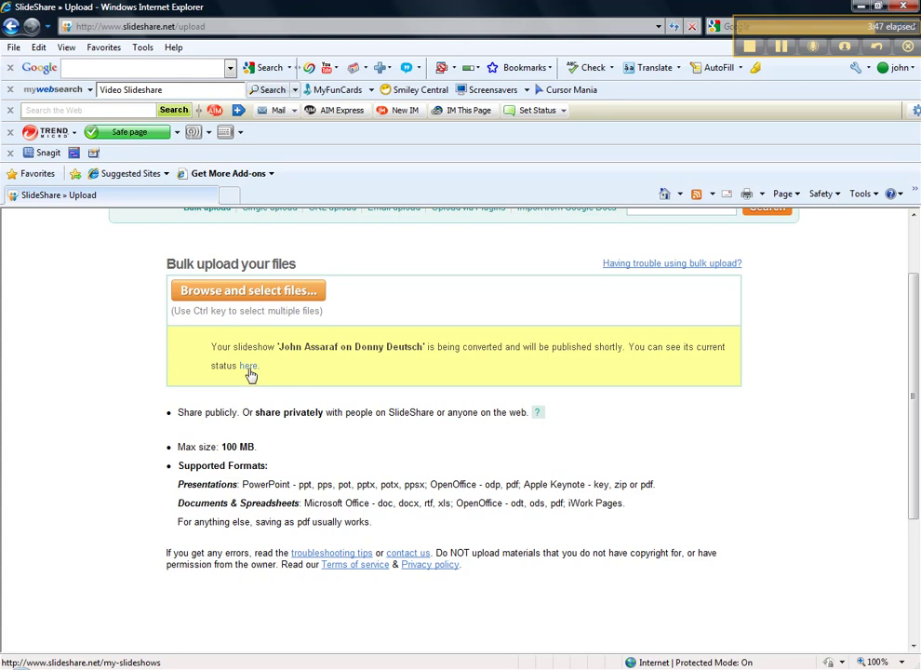
Refresh the slideshow's conversion status in a maximized window until it is ready, and open the YouTube video insertion form for "John Assaraf on Donny Deutsch".
click(251, 368)
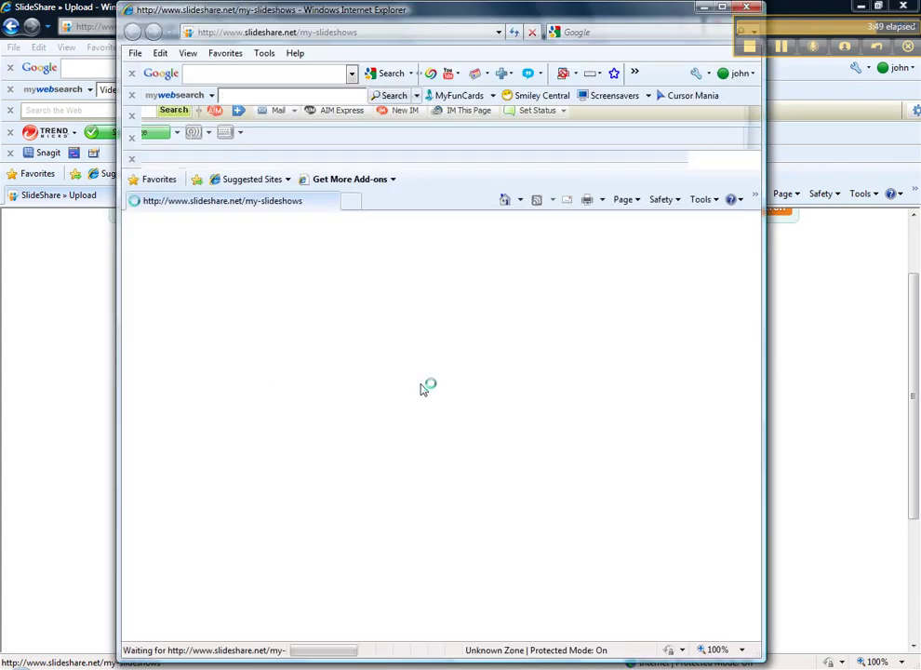
click(722, 10)
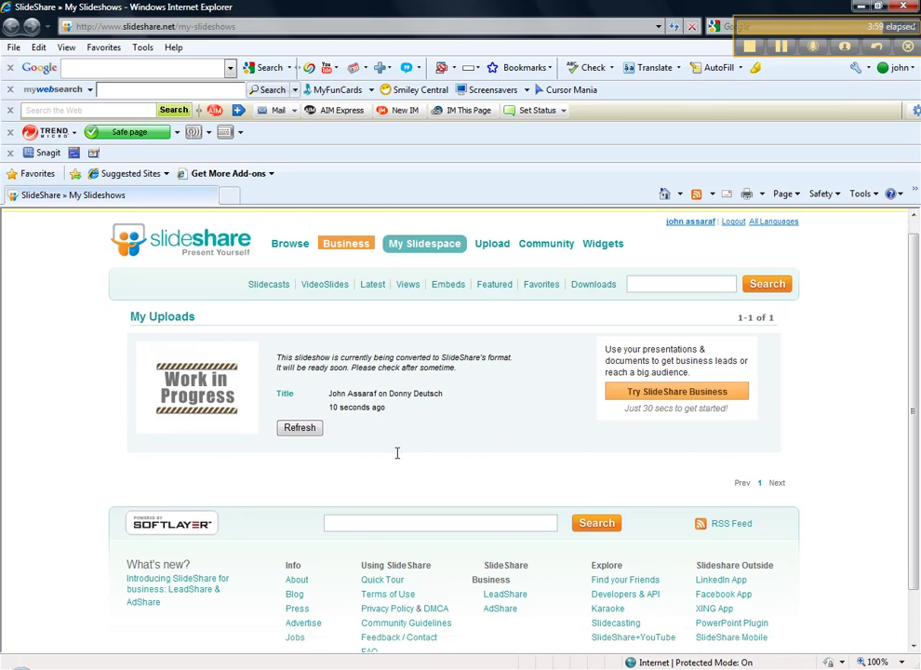
click(298, 429)
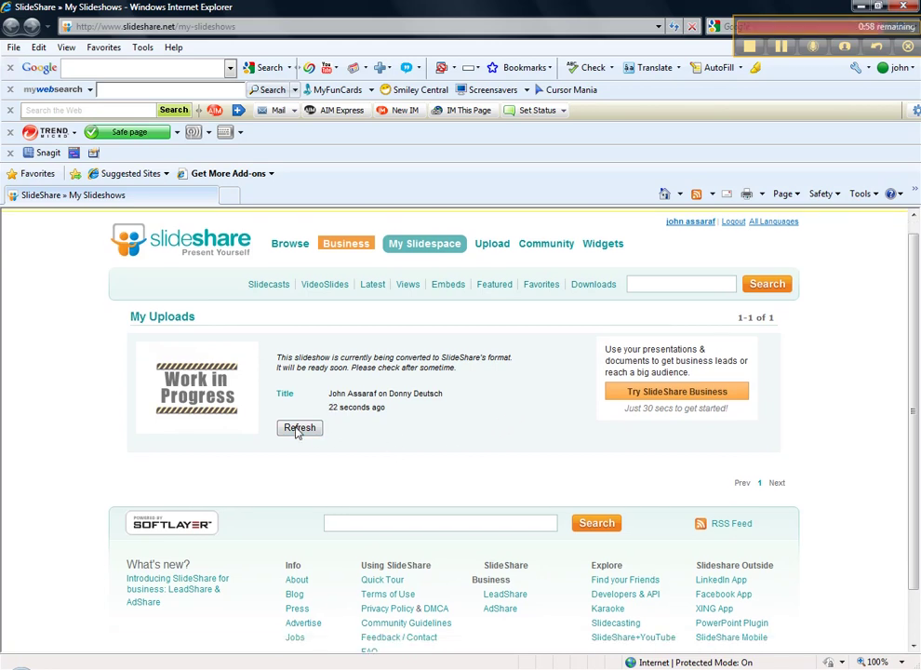
click(296, 431)
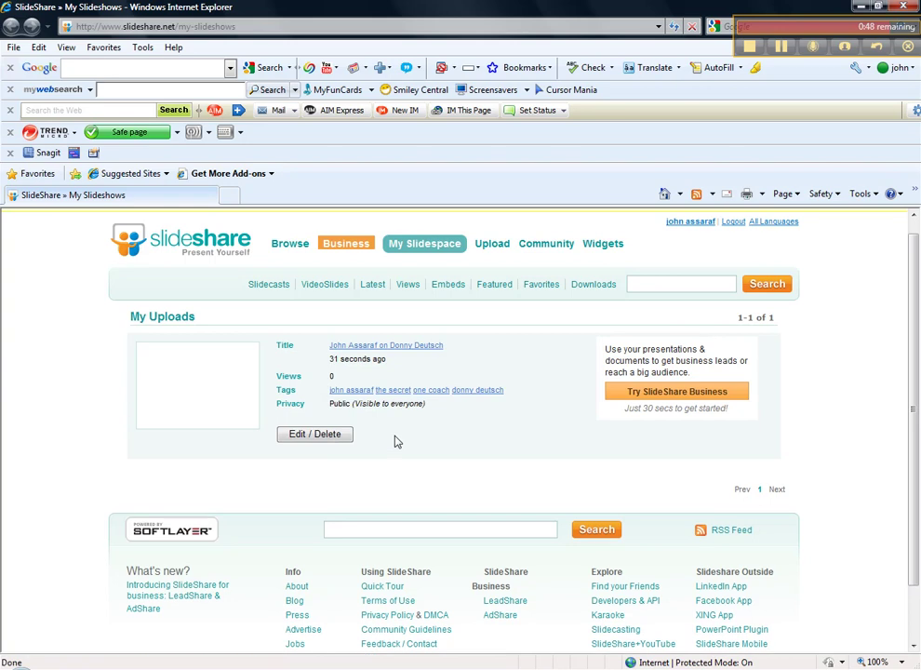
click(394, 348)
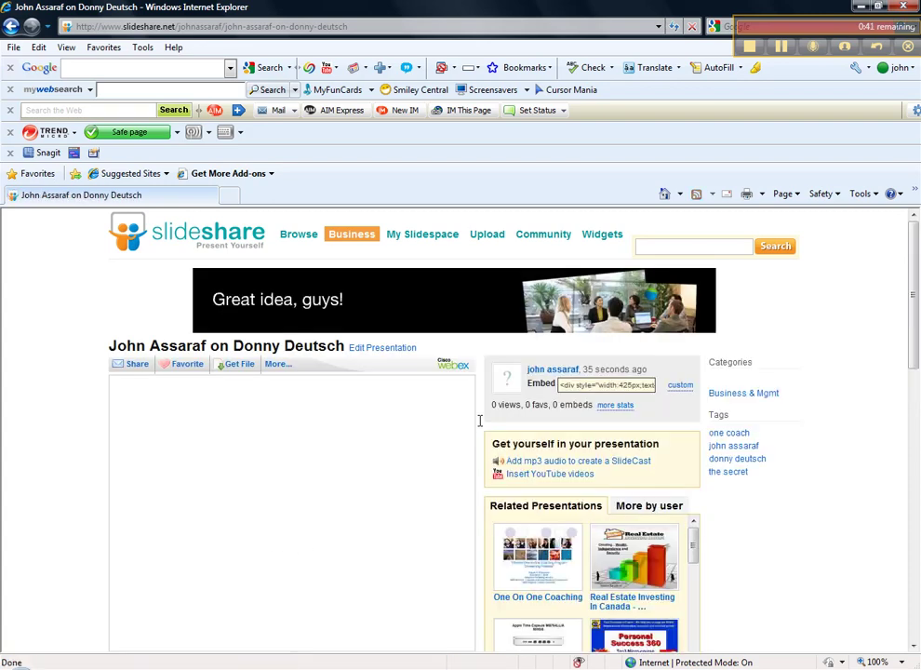
click(545, 496)
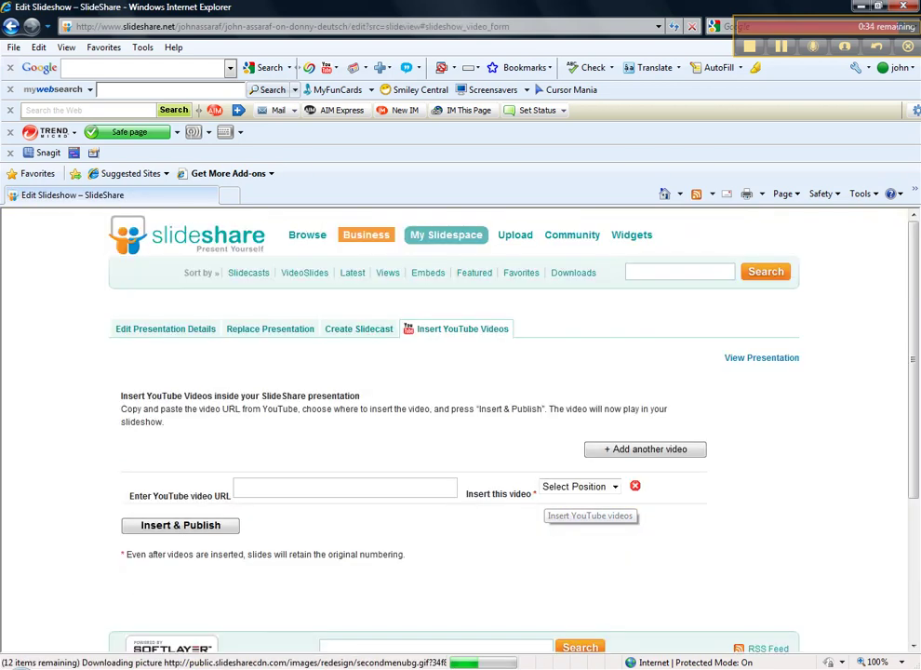
Switch to the YouTube page "John Assaraf on Donny Deutsch on creating change!" and copy the video's URL.
key(alt+Tab)
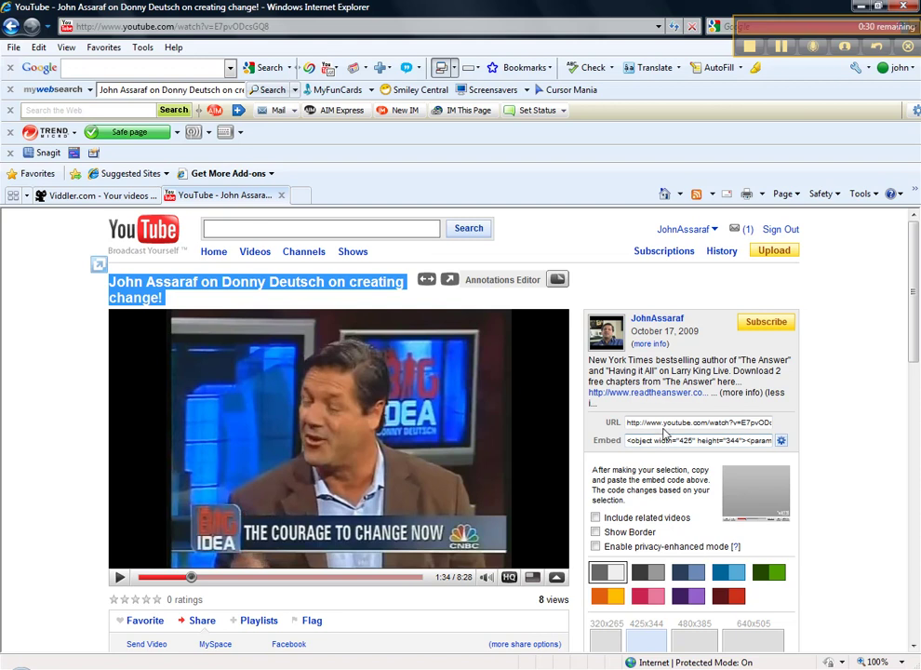
key(alt+Tab)
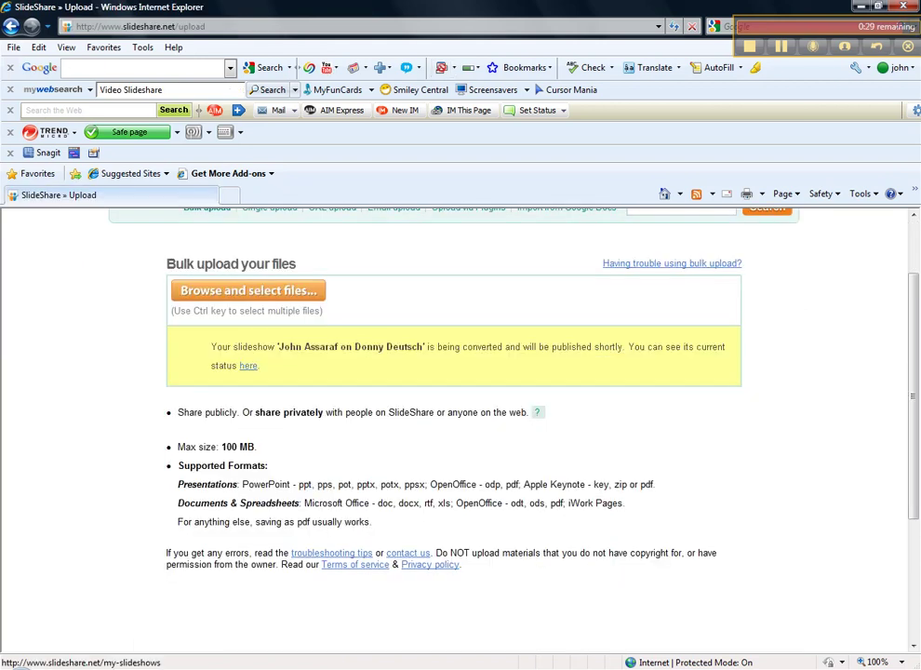
key(alt+Tab)
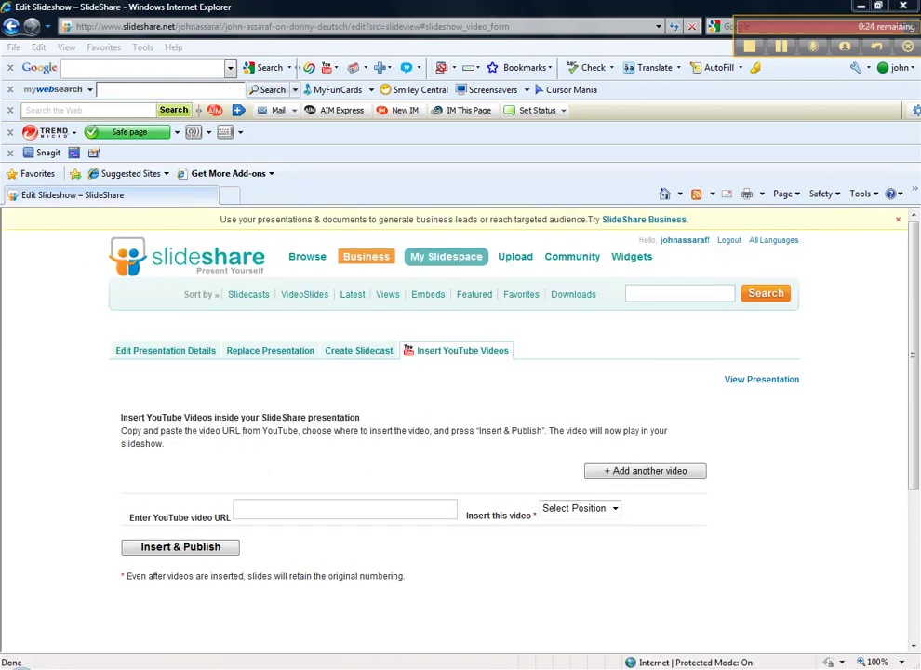
key(alt+Tab)
key(alt+Tab)
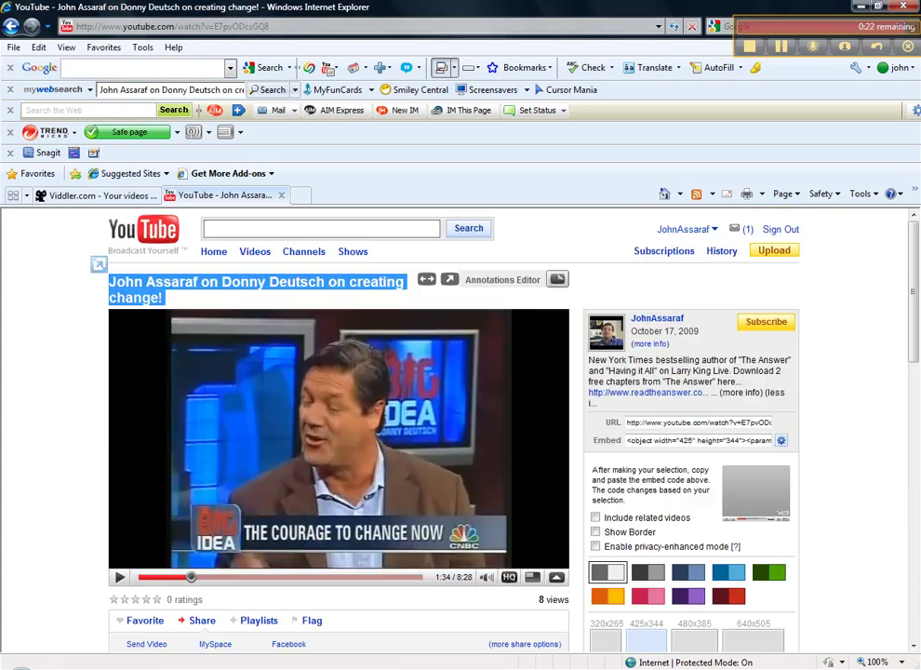
click(646, 425)
key(ctrl+c)
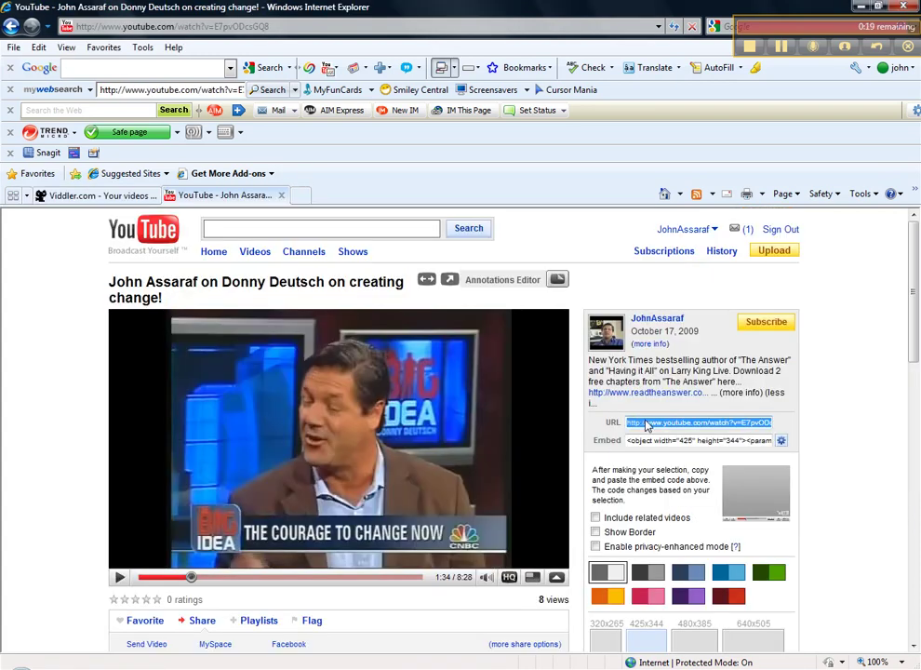
key(alt+Tab)
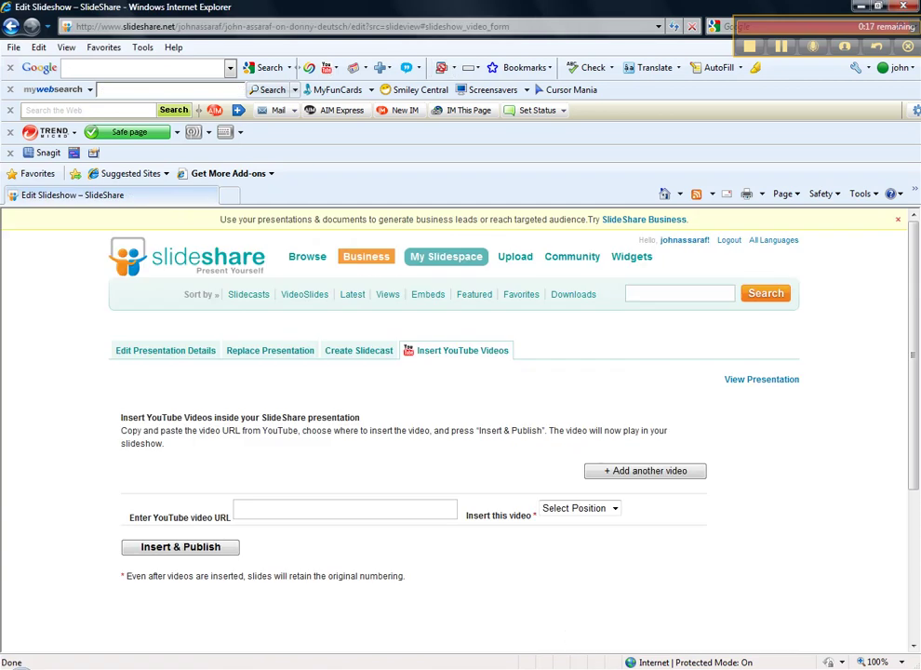
click(320, 507)
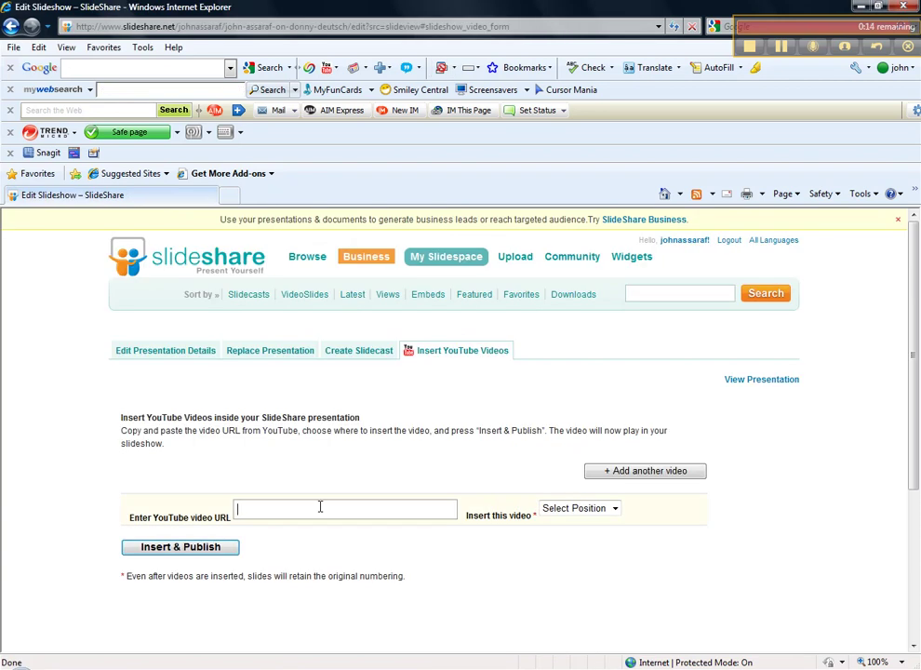
key(ctrl+v)
click(191, 547)
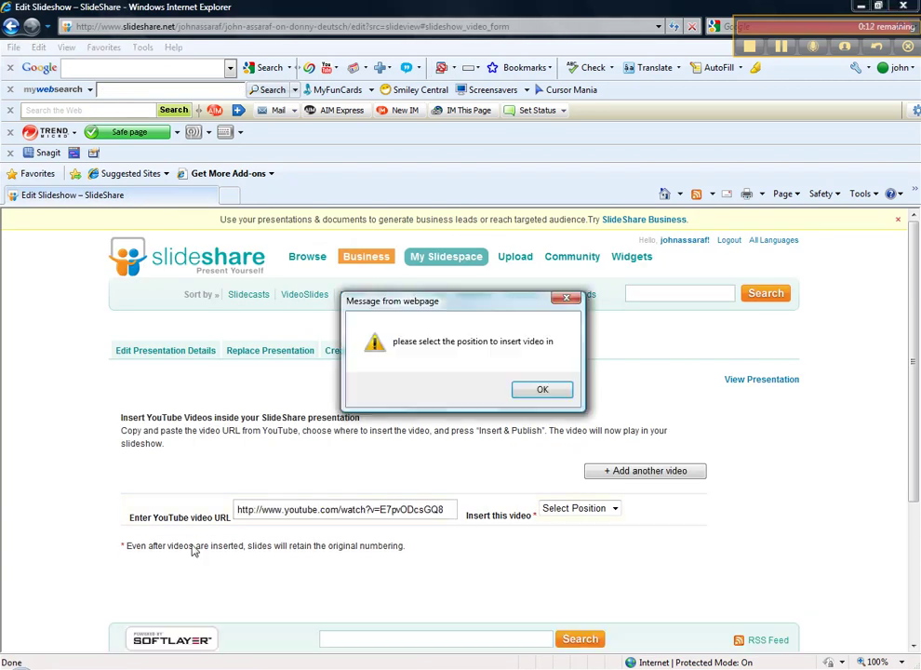
click(537, 390)
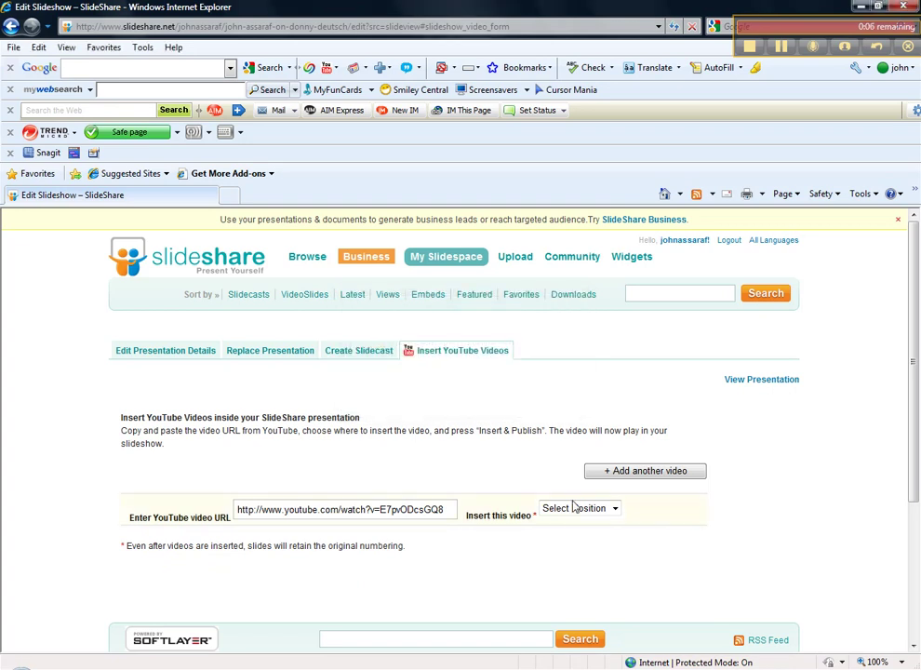
Set the YouTube video's insert position to Before Slide 1.
click(611, 508)
click(580, 534)
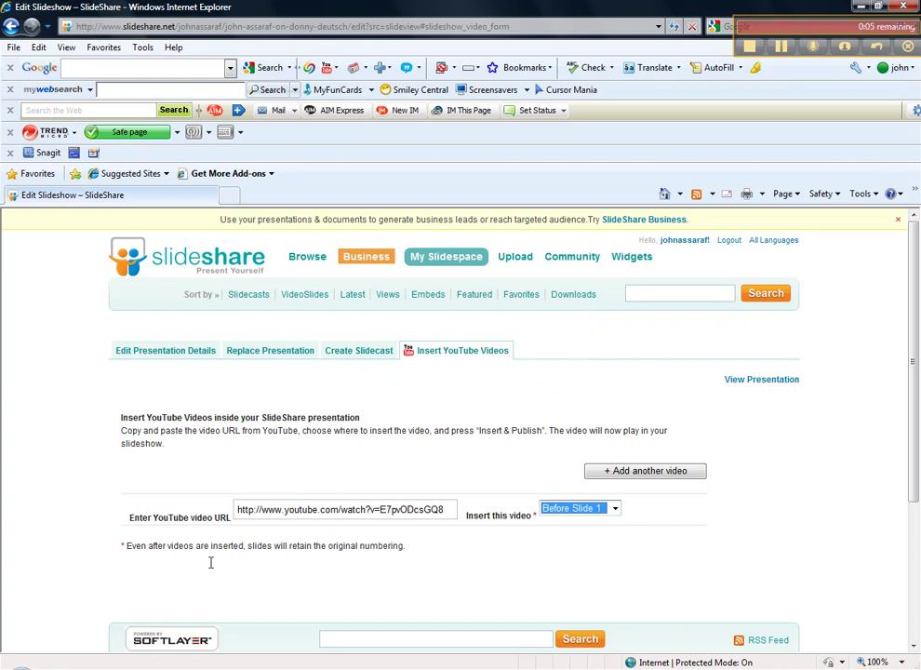
click(508, 590)
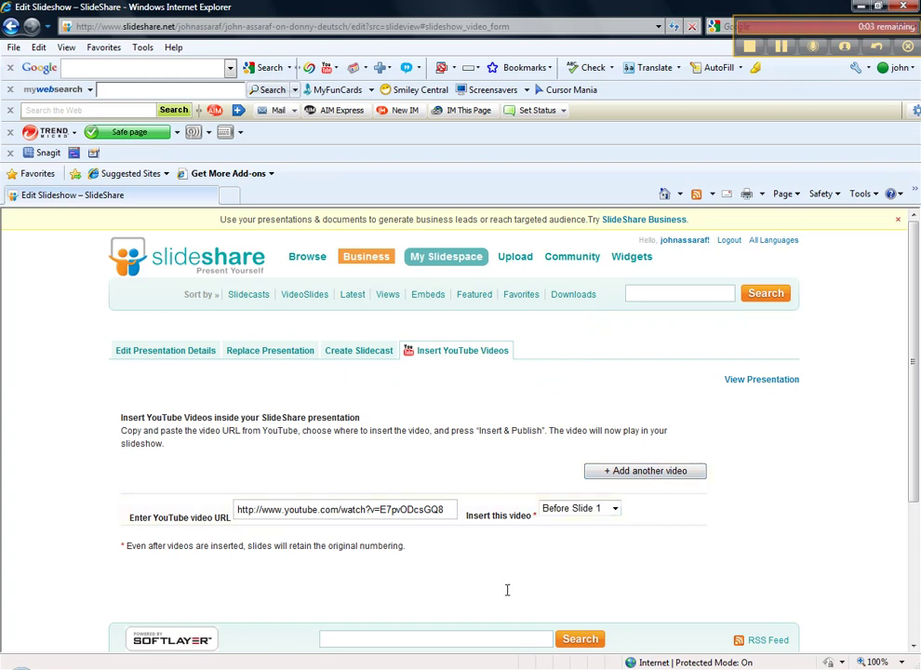
scroll(491, 563, down, 2)
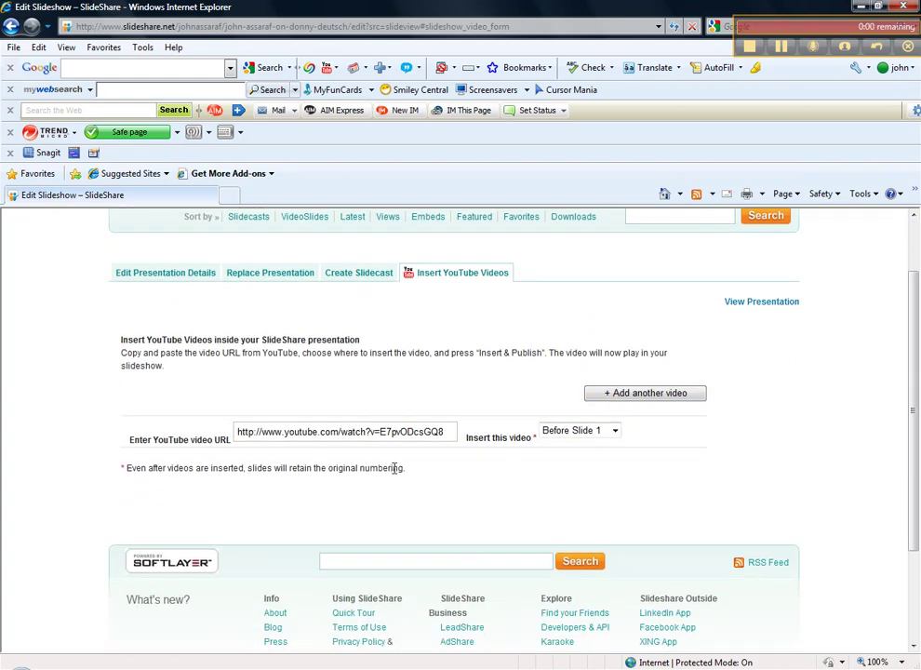